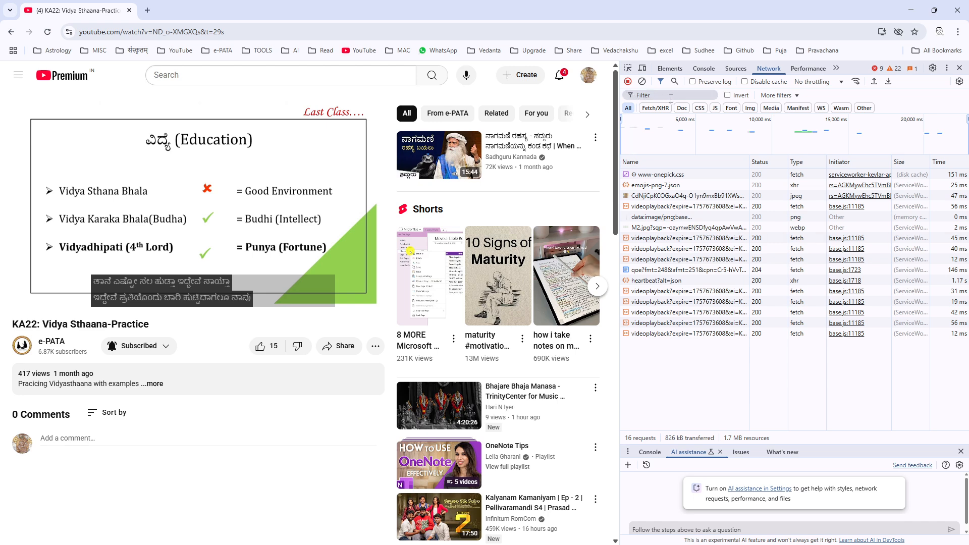
# - Filter the network requests by "timed" and reload the video page to capture its subtitle request
pyautogui.click(649, 94)
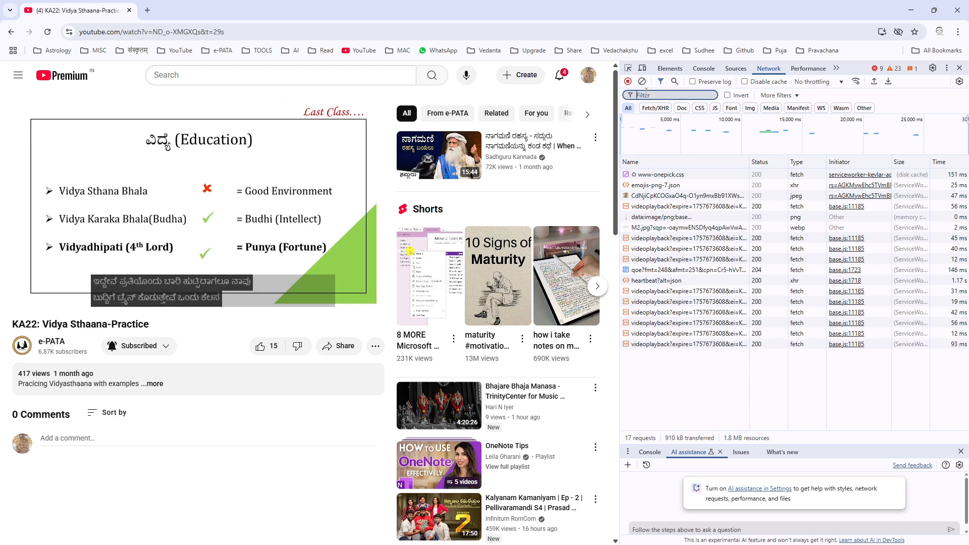
pyautogui.write('time')
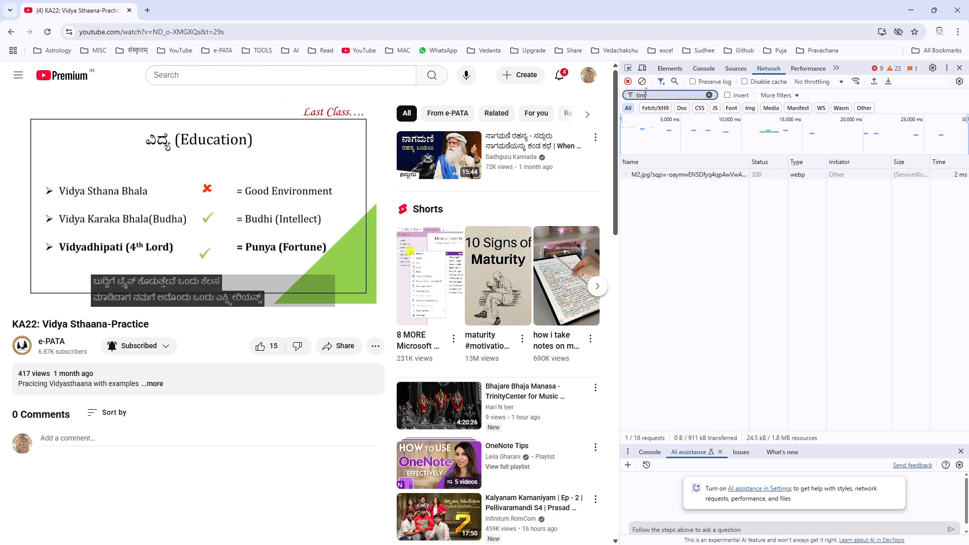
pyautogui.write('d')
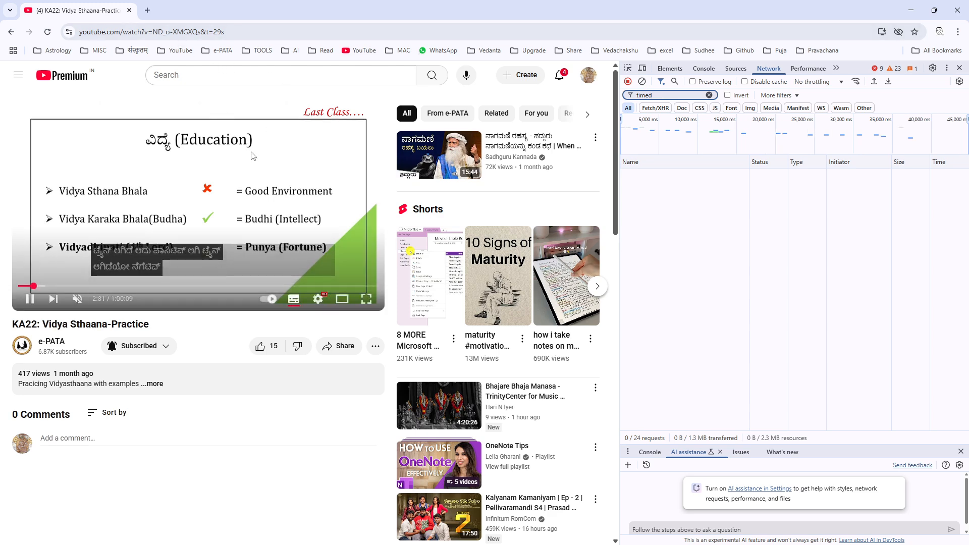
pyautogui.click(206, 33)
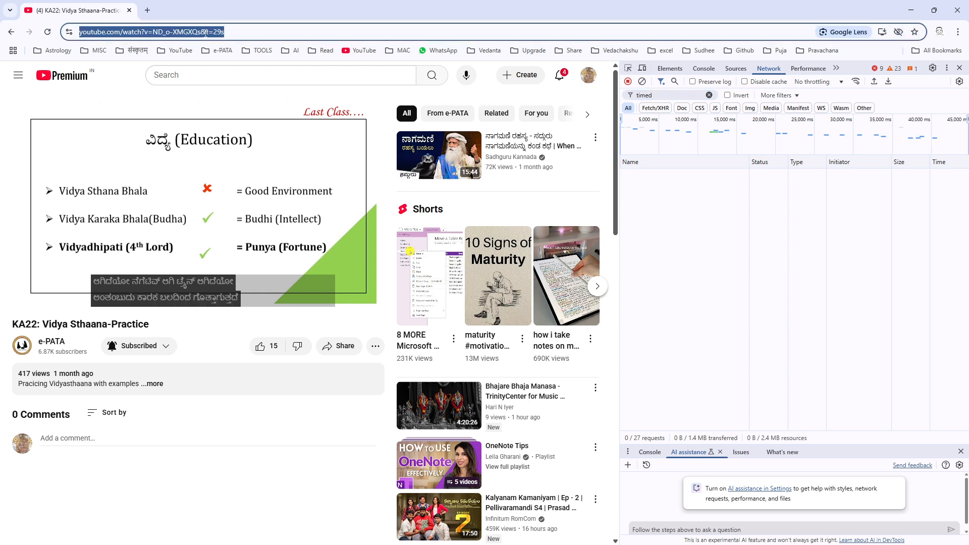
pyautogui.press('Return')
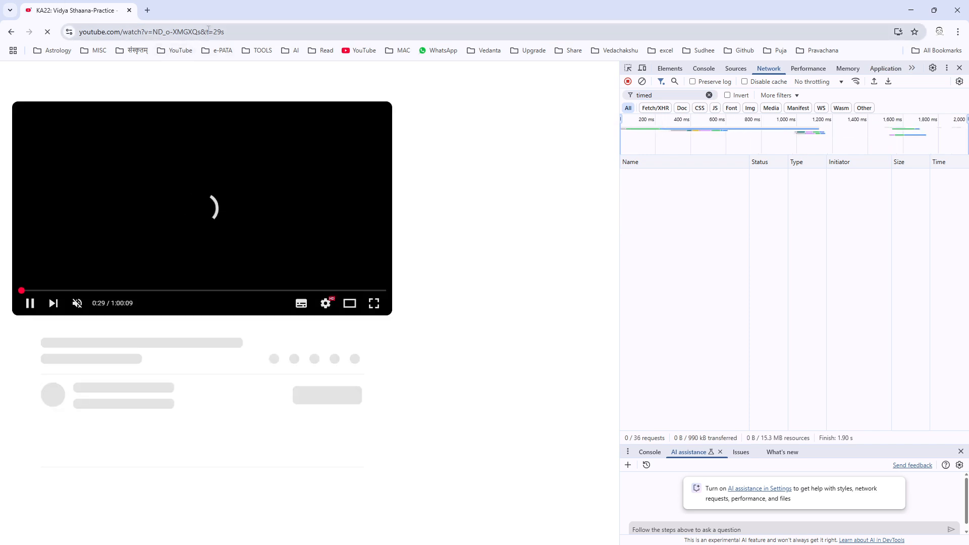
pyautogui.click(15, 286)
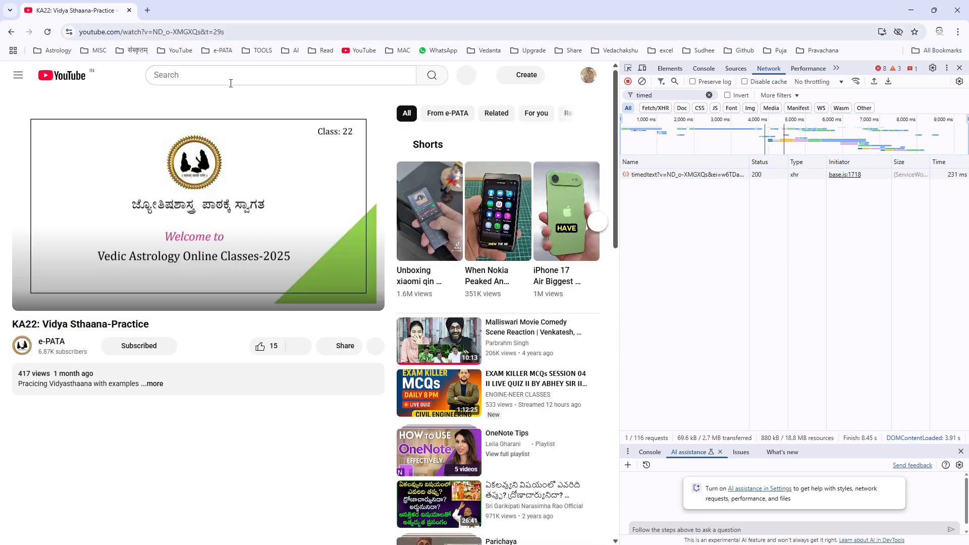
# - Remove the start-time parameter "&t=29s" from the video address and load the video from its beginning
pyautogui.click(208, 33)
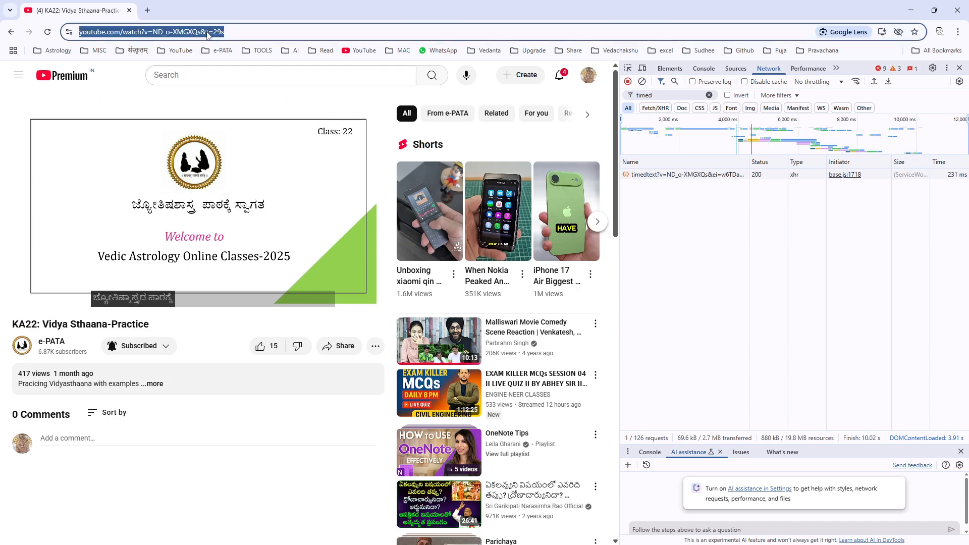
pyautogui.click(246, 33)
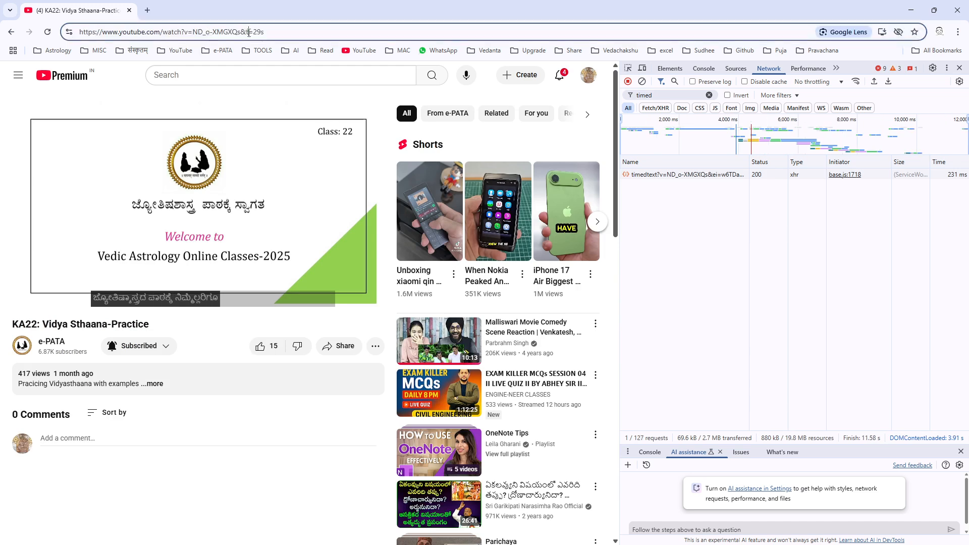
pyautogui.hotkey('shift', 'End')
pyautogui.press('BackSpace')
pyautogui.press('Return')
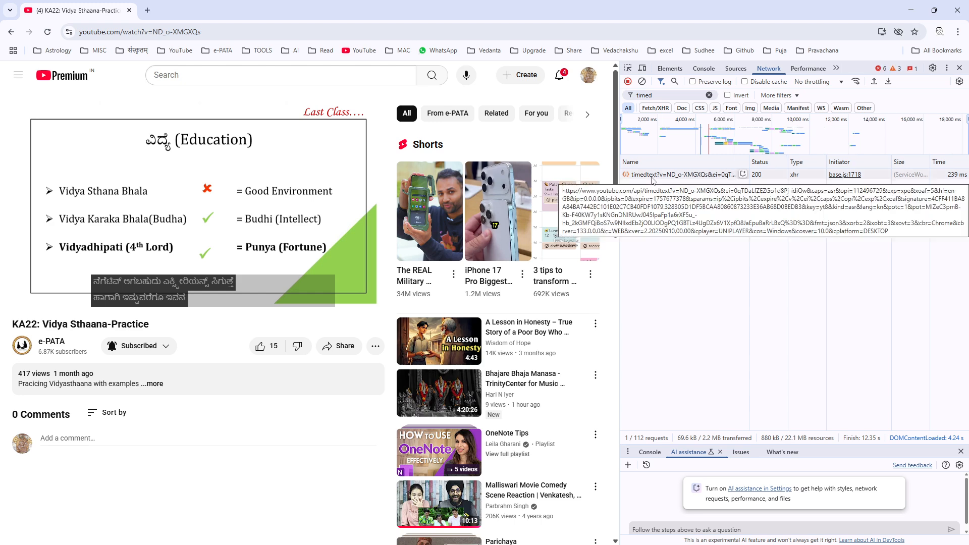
# - Download the subtitle file from the captured timedtext request, then pause the video and minimize the browser
pyautogui.doubleClick(647, 175)
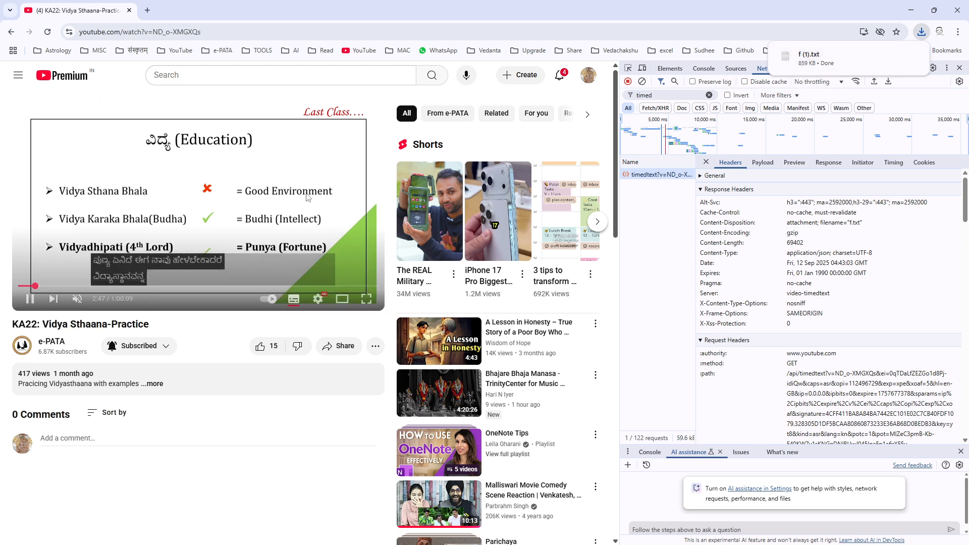
pyautogui.click(182, 194)
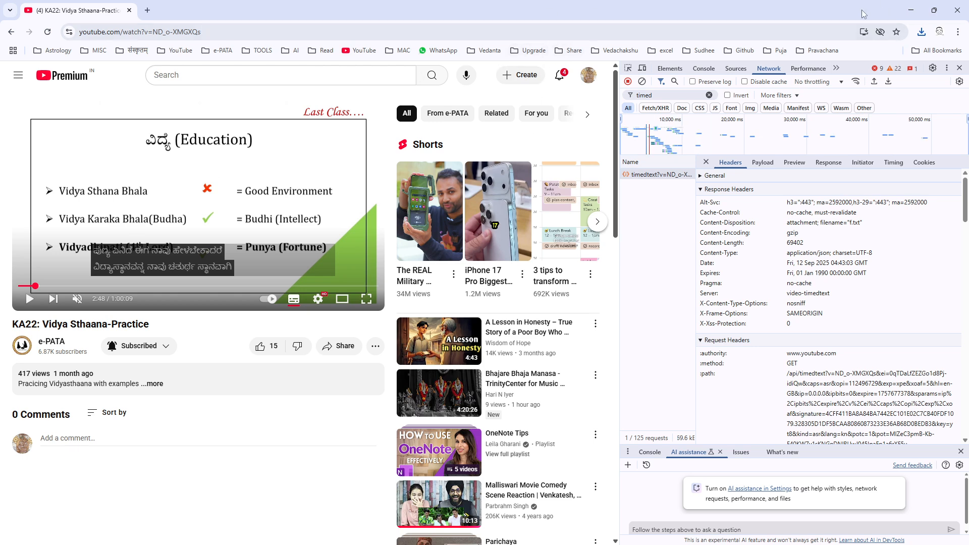
pyautogui.click(910, 11)
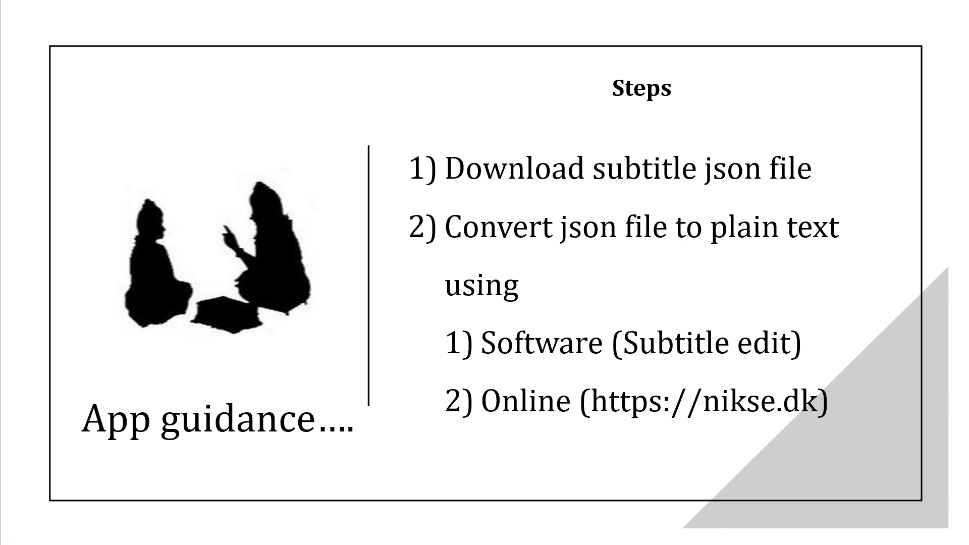
# - Switch back to the browser and open Subtitle Edit Online from nikse.dk in a new tab
pyautogui.hotkey('alt', 'Tab')
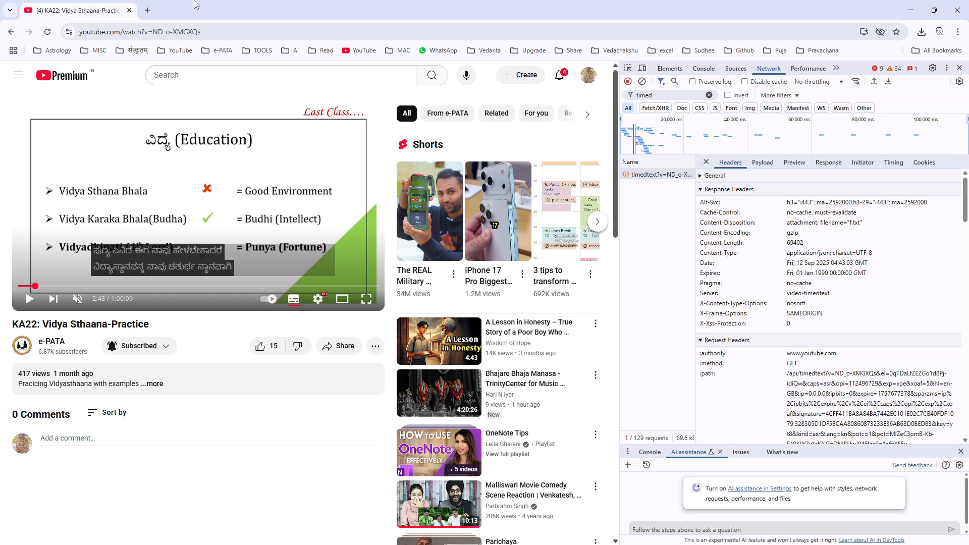
pyautogui.click(147, 10)
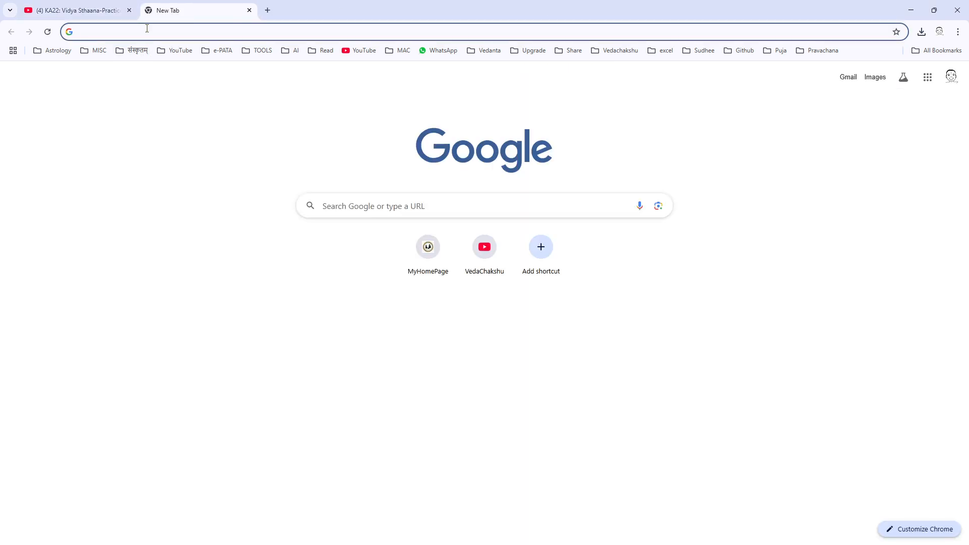
pyautogui.write('nikse')
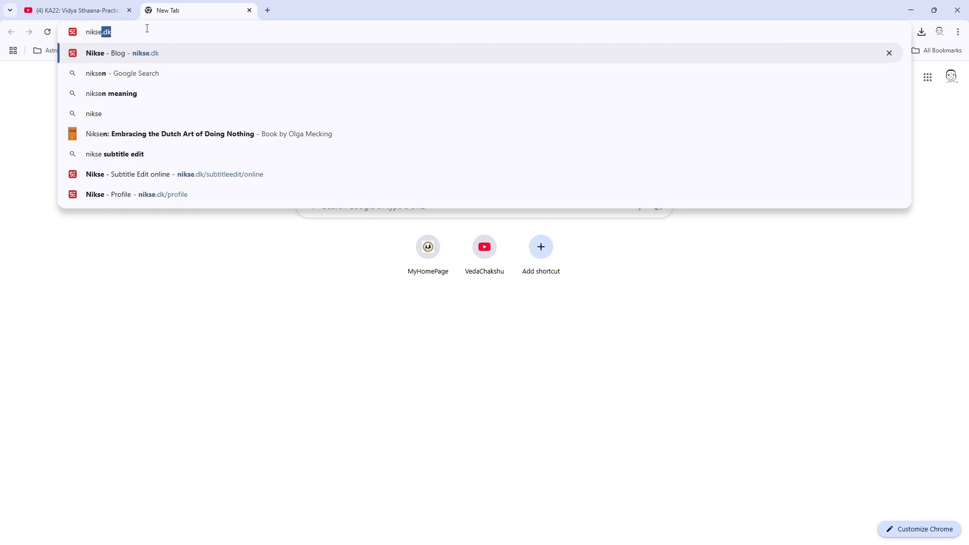
pyautogui.press('Return')
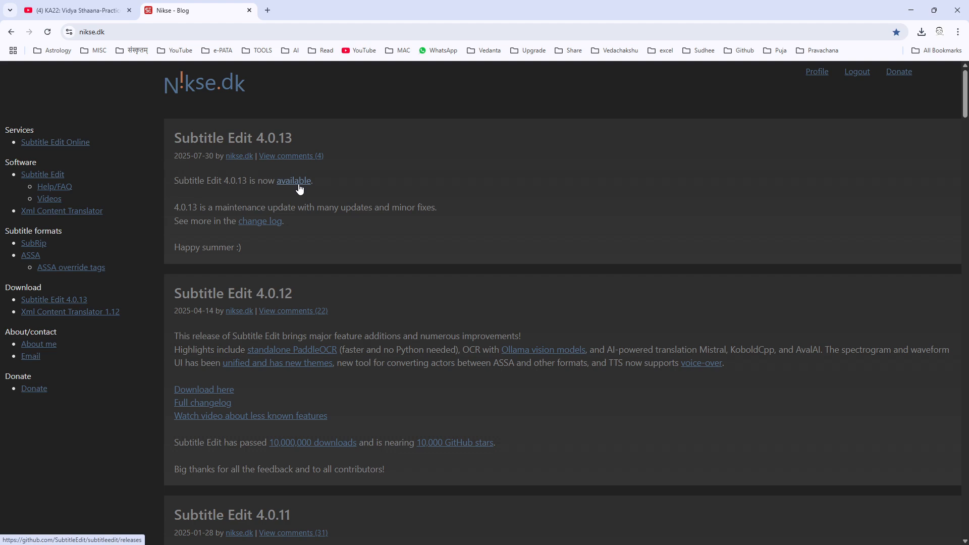
pyautogui.click(67, 144)
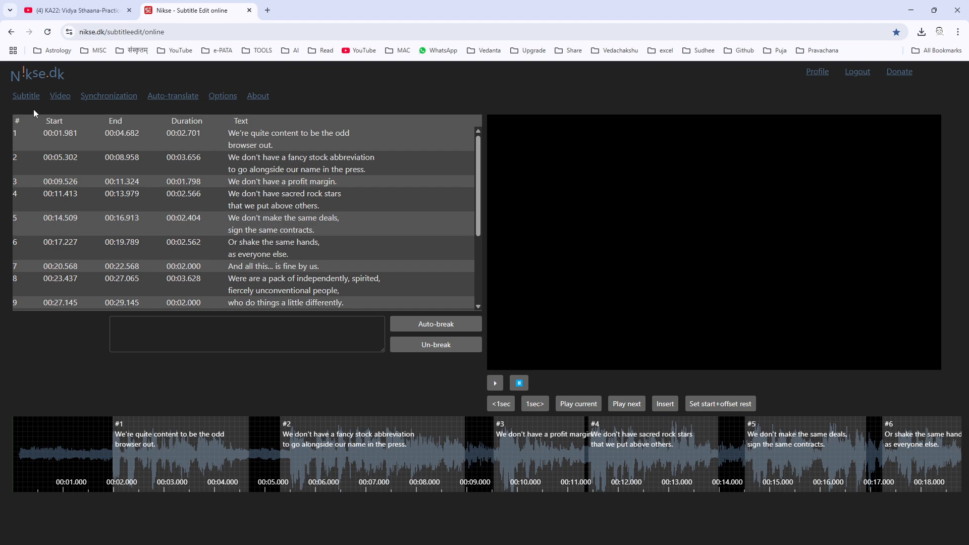
# - Load the subtitle file f (1) from the Downloads folder and look through its subtitle lines from first to last
pyautogui.click(29, 97)
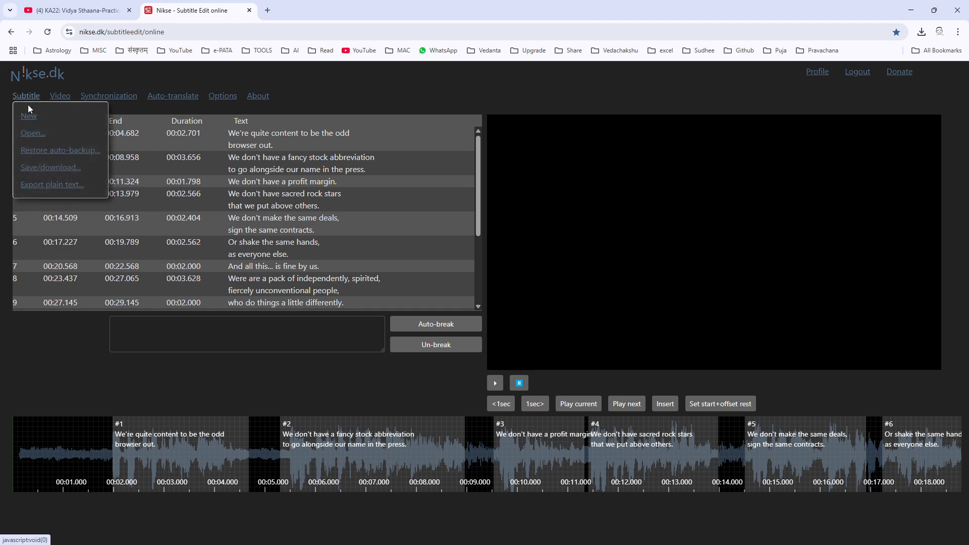
pyautogui.click(27, 134)
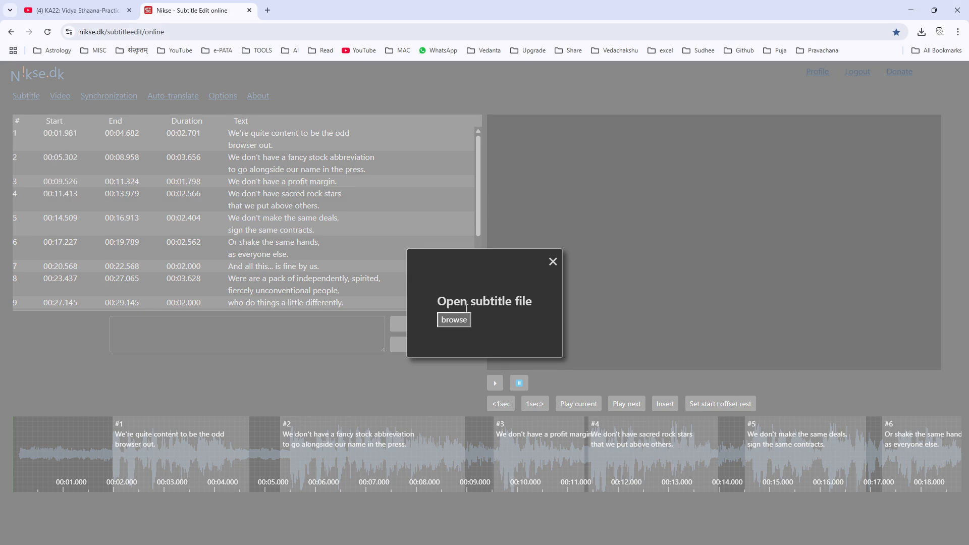
pyautogui.click(454, 320)
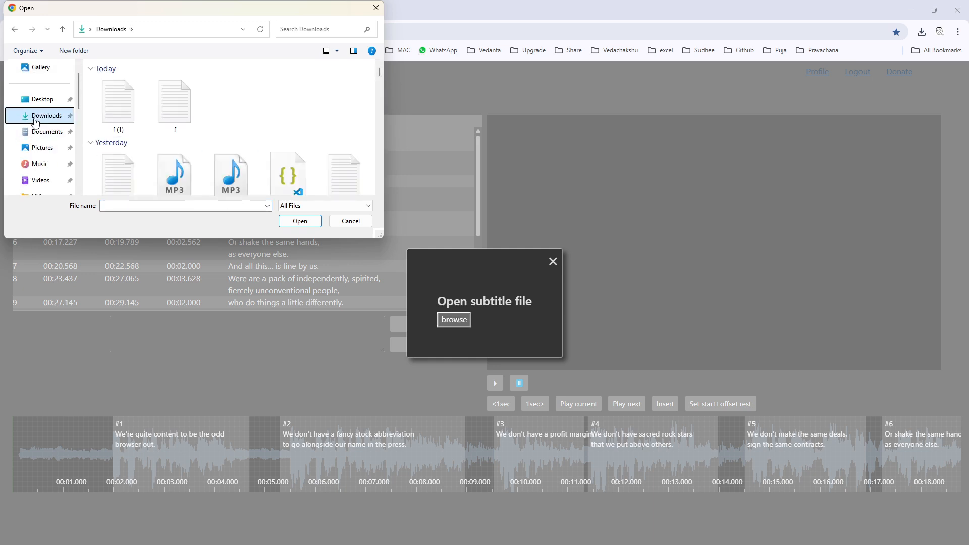
pyautogui.click(123, 108)
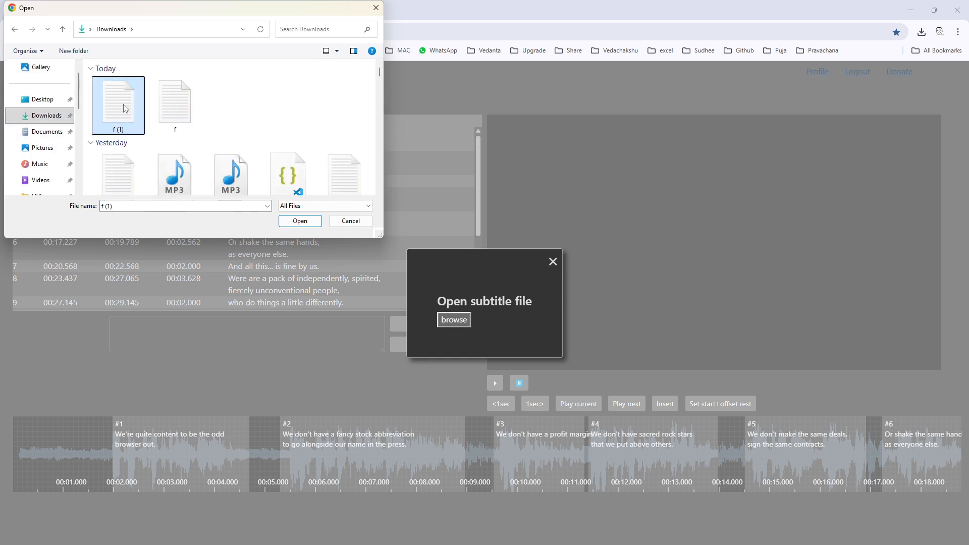
pyautogui.click(301, 222)
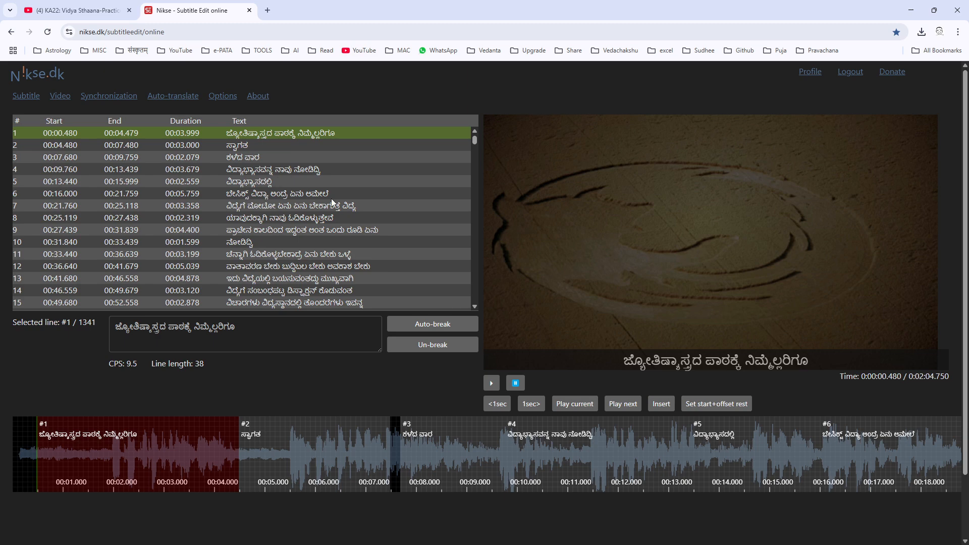
pyautogui.scroll(-11, 277, 218)
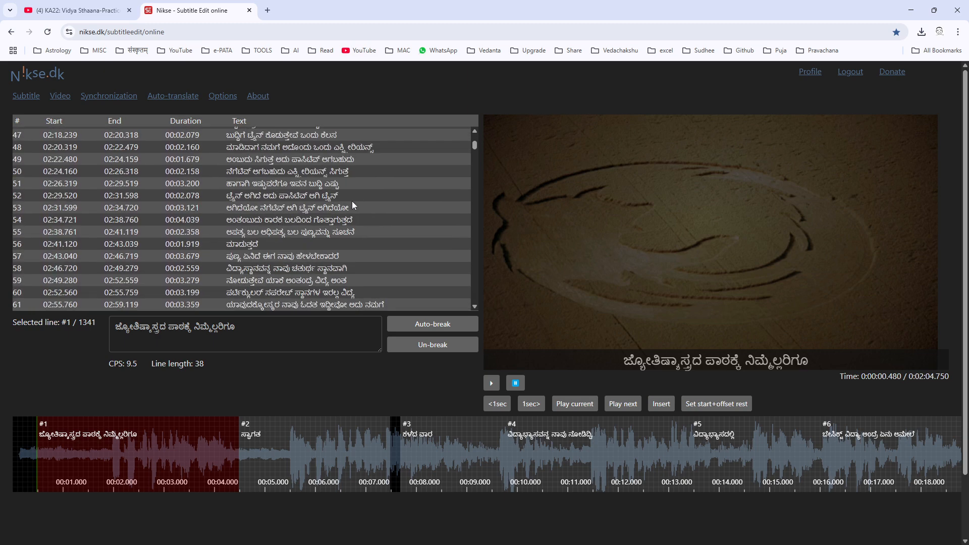
pyautogui.moveTo(475, 146); pyautogui.dragTo(467, 315)
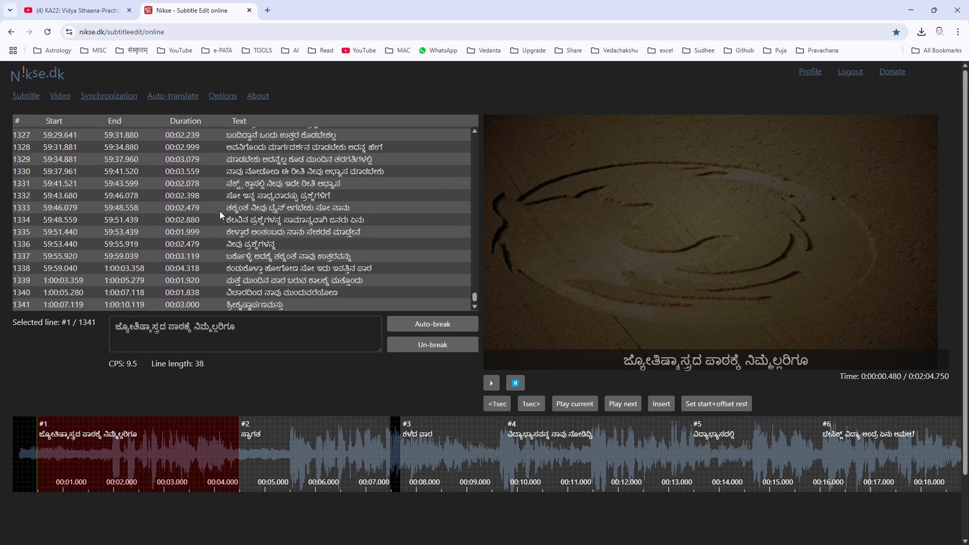
pyautogui.scroll(10, 257, 205)
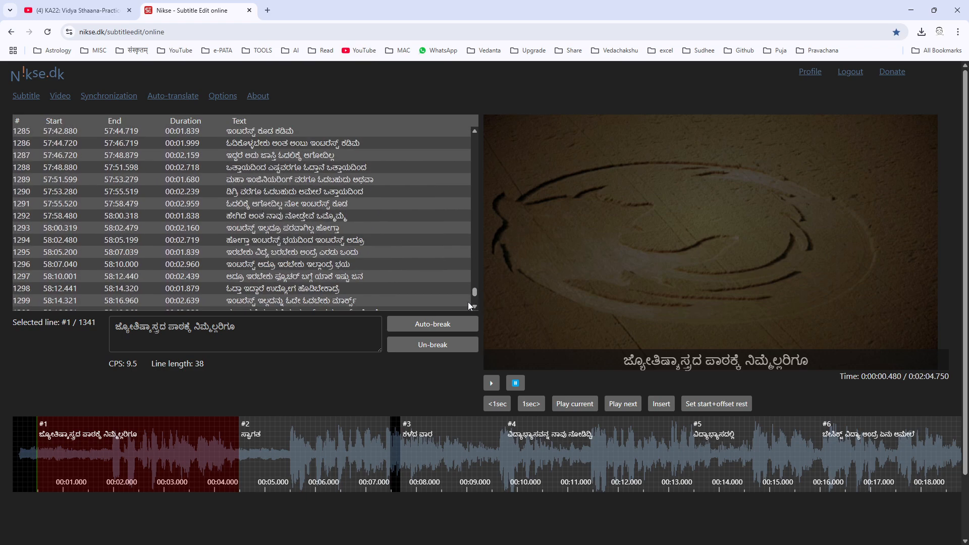
pyautogui.moveTo(474, 294); pyautogui.dragTo(471, 131)
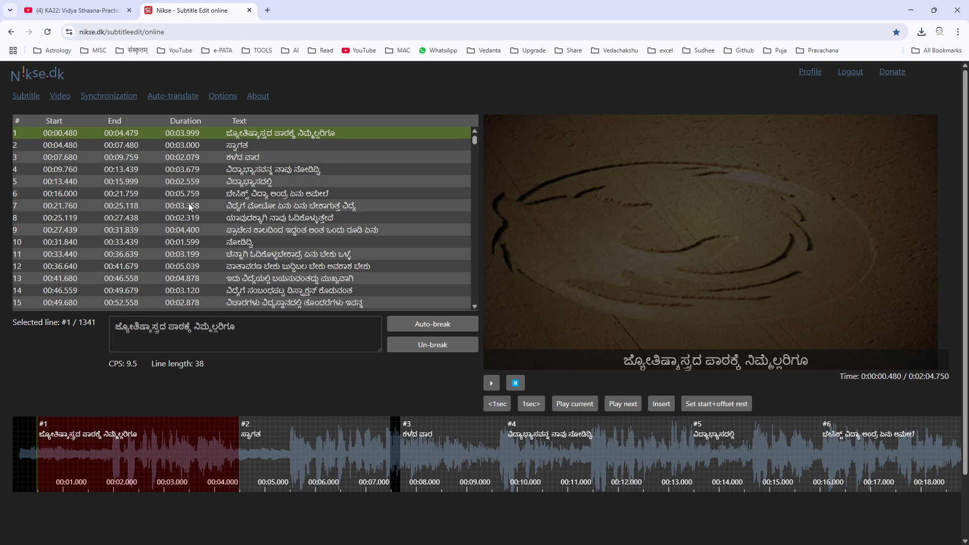
# - Export the subtitles as plain text with Merge all lines and Remove styling enabled, downloading the result
pyautogui.click(25, 96)
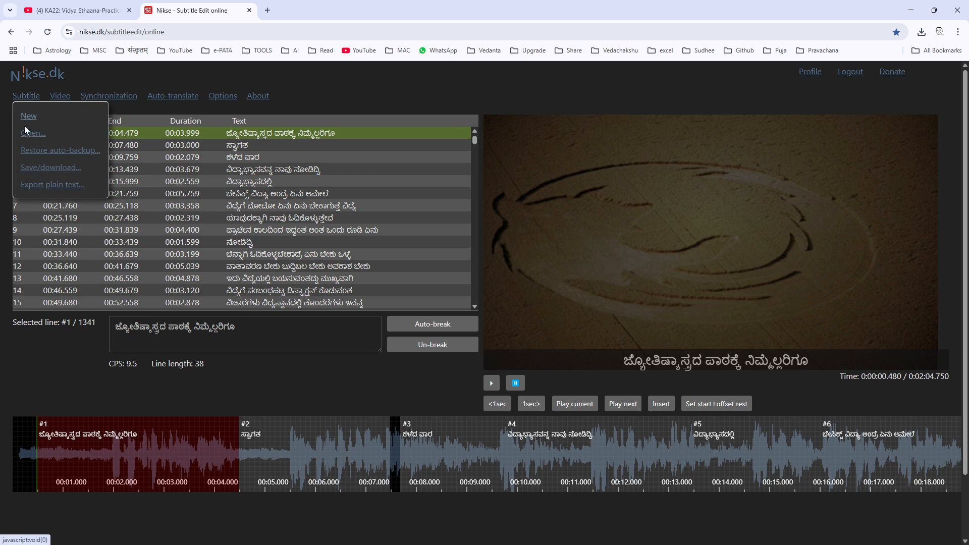
pyautogui.click(60, 185)
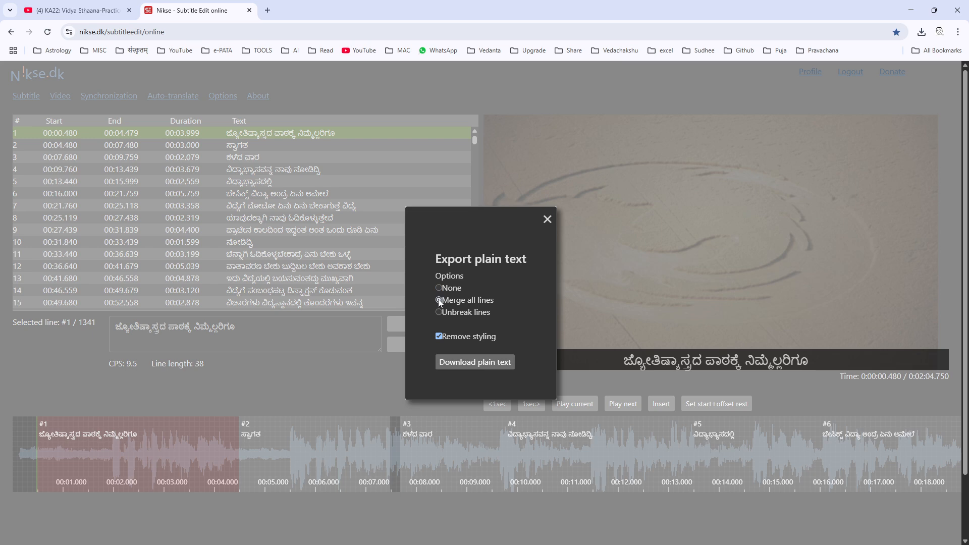
pyautogui.click(471, 363)
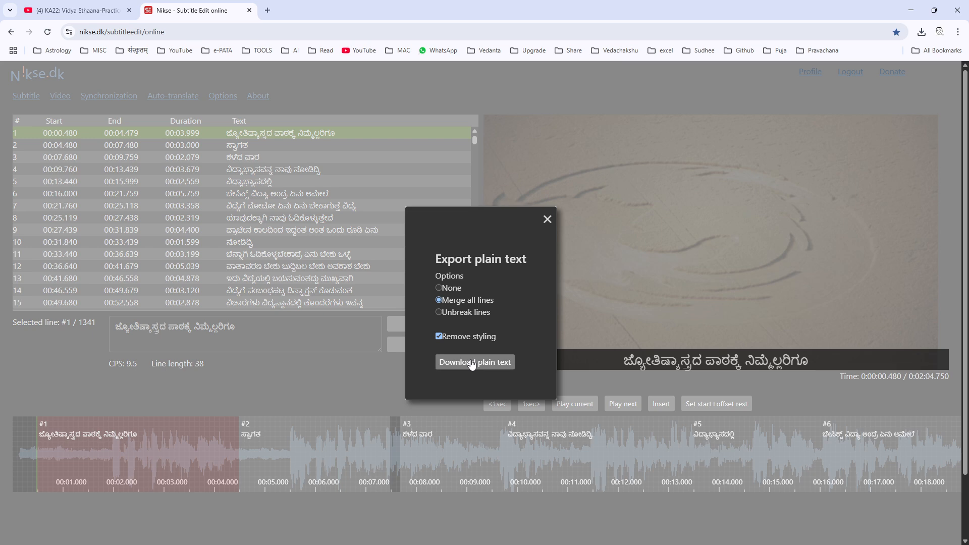
pyautogui.click(471, 364)
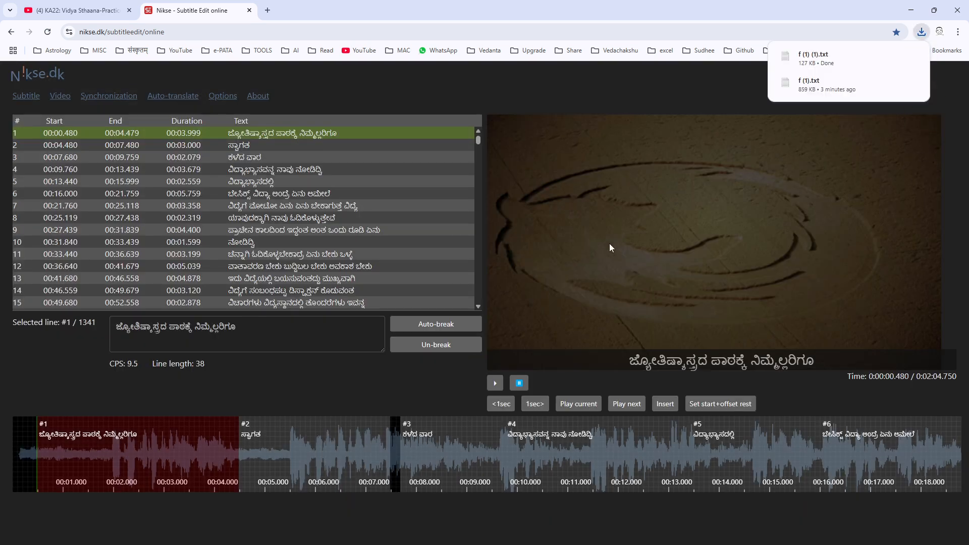
# - Open the downloaded f (1) (1).txt in Notepad, maximize its window and select all of the text
pyautogui.moveTo(821, 61)
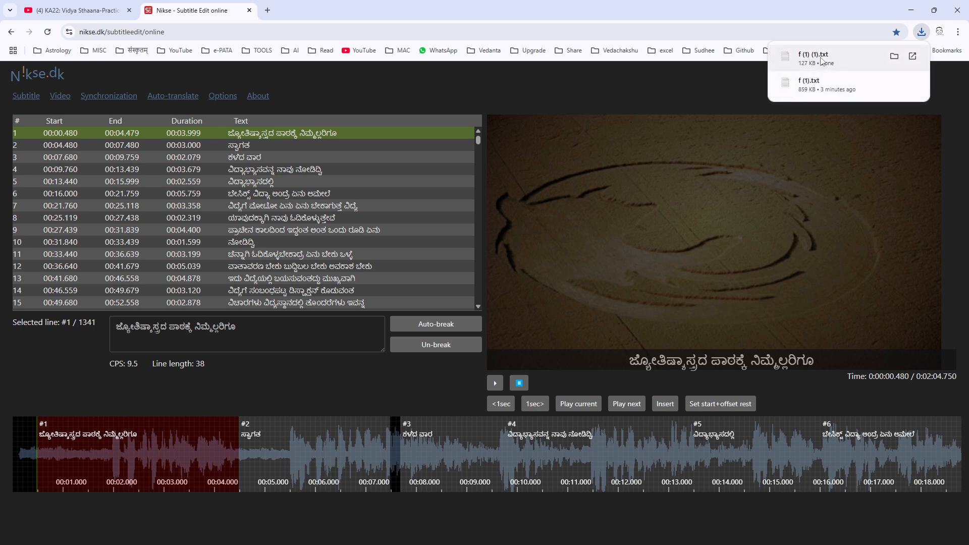
pyautogui.click(821, 61)
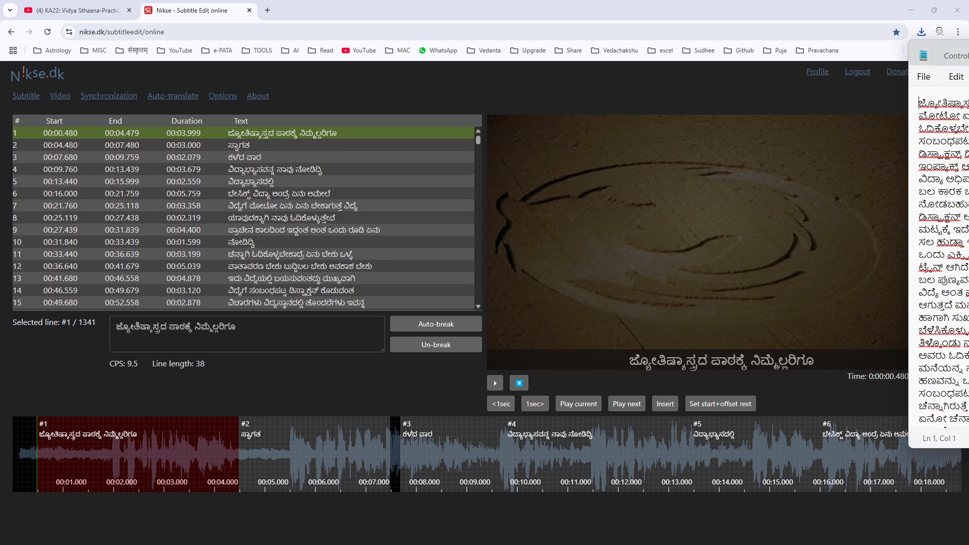
pyautogui.moveTo(968, 56); pyautogui.dragTo(552, 85)
pyautogui.click(605, 84)
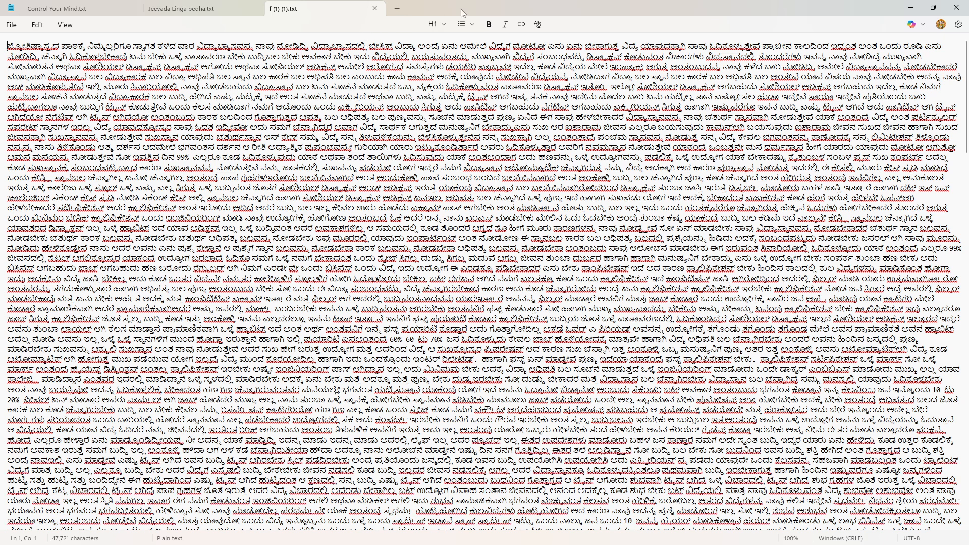
pyautogui.click(261, 178)
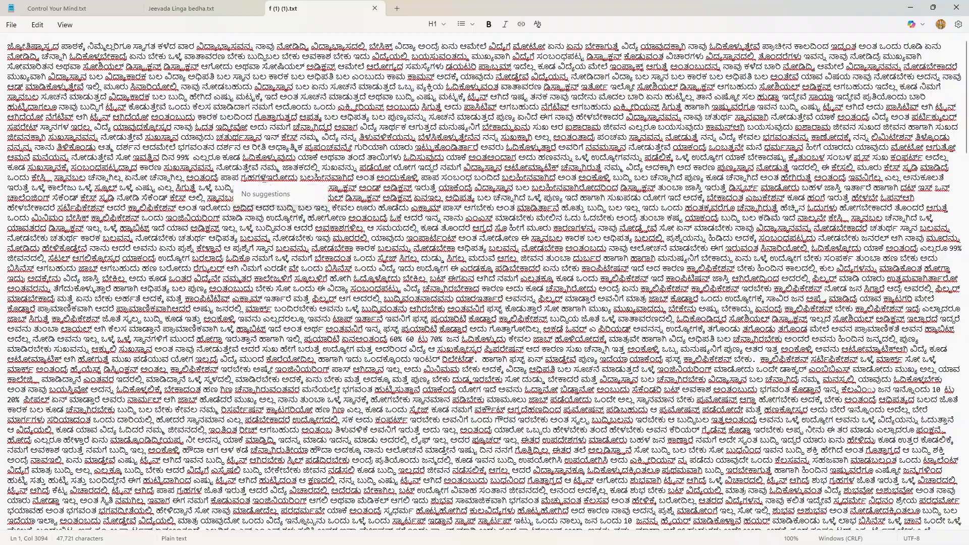
pyautogui.hotkey('ctrl', 'a')
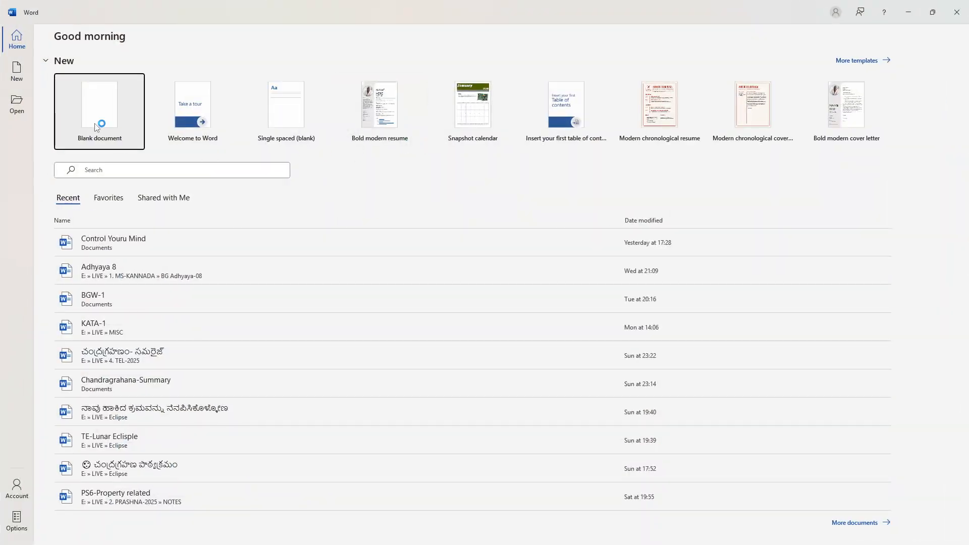
# - Create a blank Word document and paste the copied subtitle text into it
pyautogui.click(100, 126)
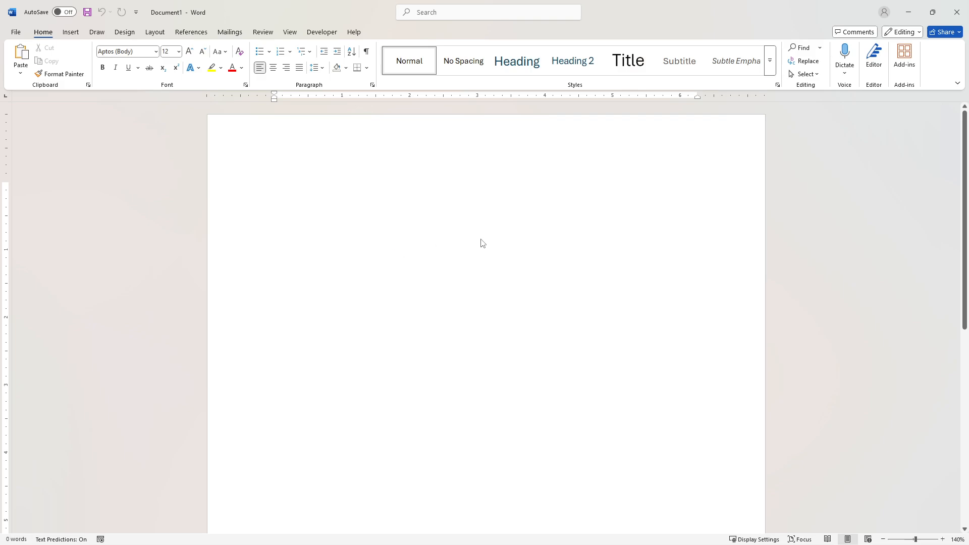
pyautogui.hotkey('ctrl', 'v')
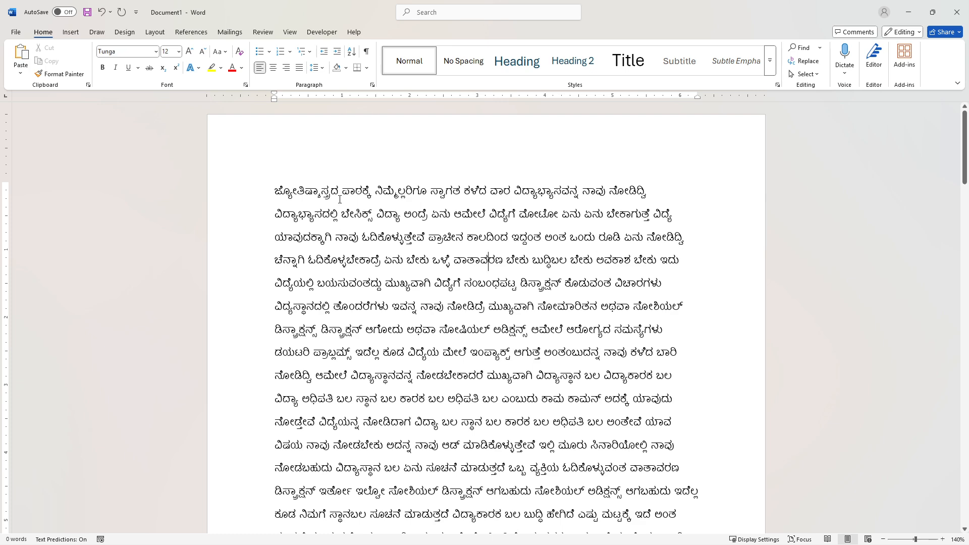
# - Look through the pasted text down to page 18 and select a passage of several lines there
pyautogui.scroll(-3, 387, 304)
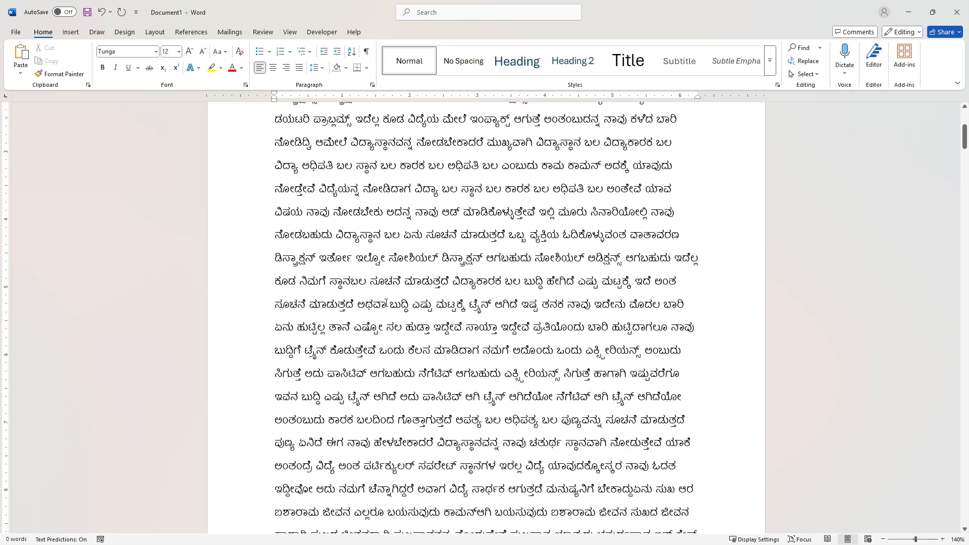
pyautogui.scroll(-2, 486, 300)
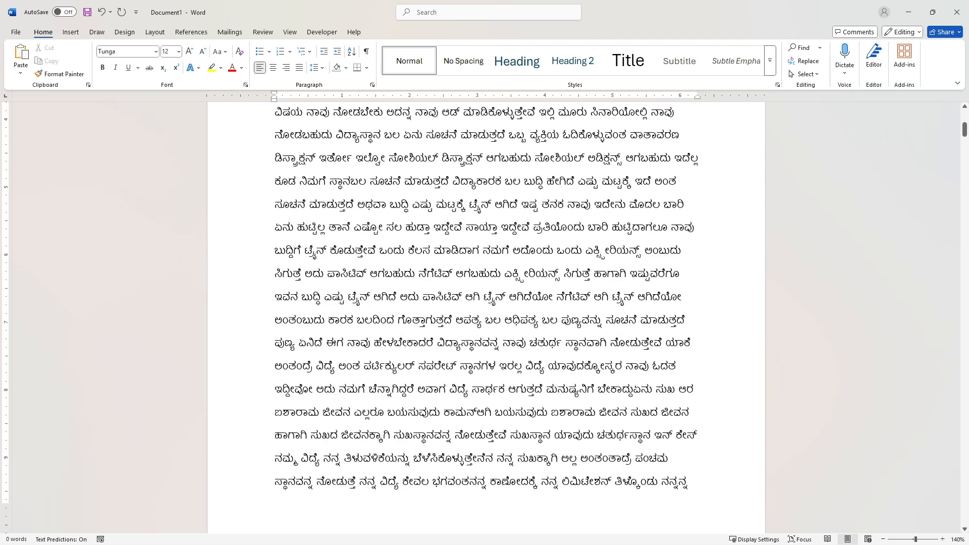
pyautogui.moveTo(964, 130); pyautogui.dragTo(956, 470)
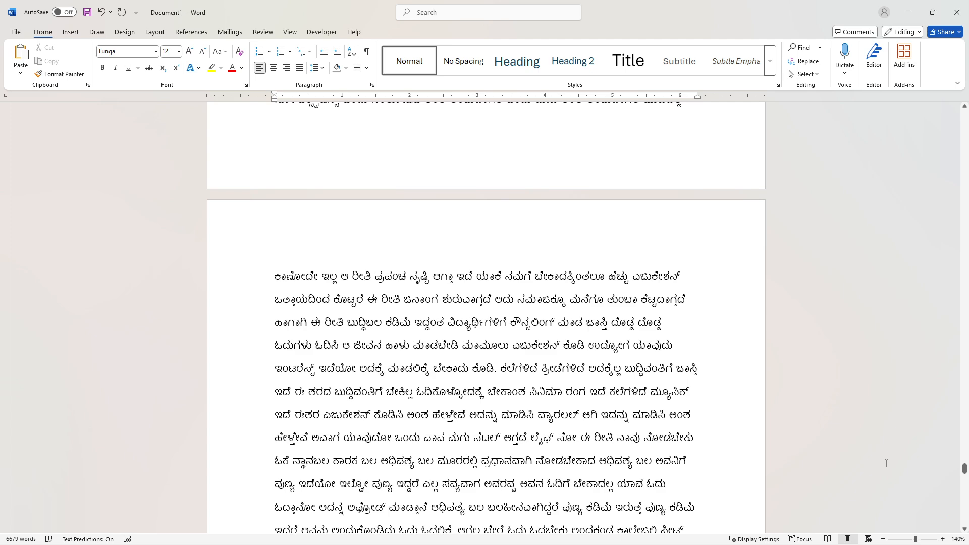
pyautogui.scroll(5, 781, 370)
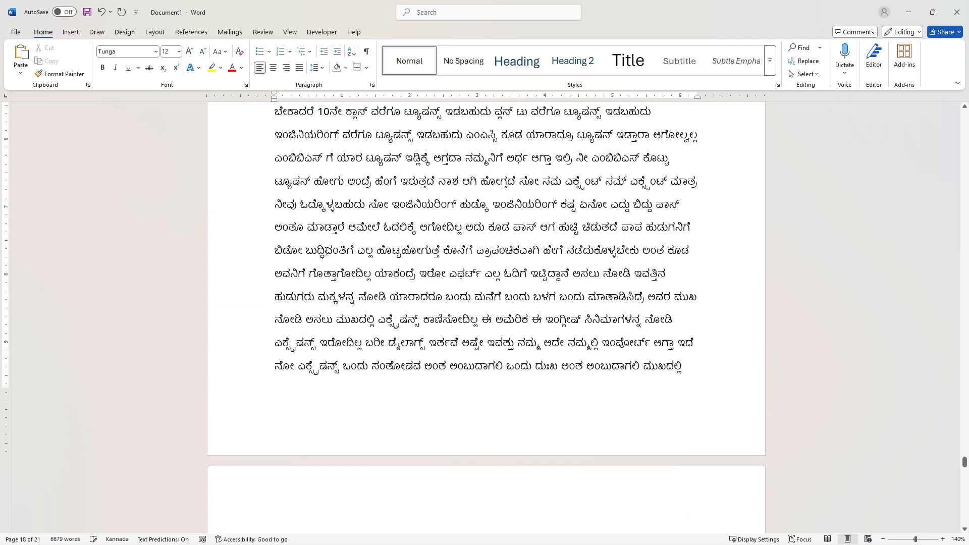
pyautogui.moveTo(319, 255); pyautogui.dragTo(373, 258)
pyautogui.click(427, 273)
pyautogui.moveTo(314, 180); pyautogui.dragTo(429, 326)
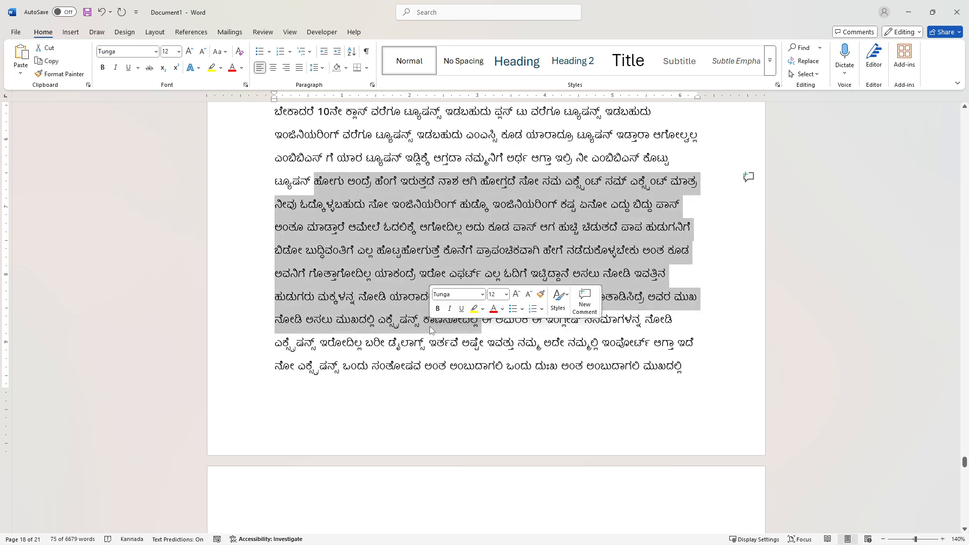
# - Minimize Word, then close the f (1) (1).txt file in Notepad and minimize that window too
pyautogui.click(913, 16)
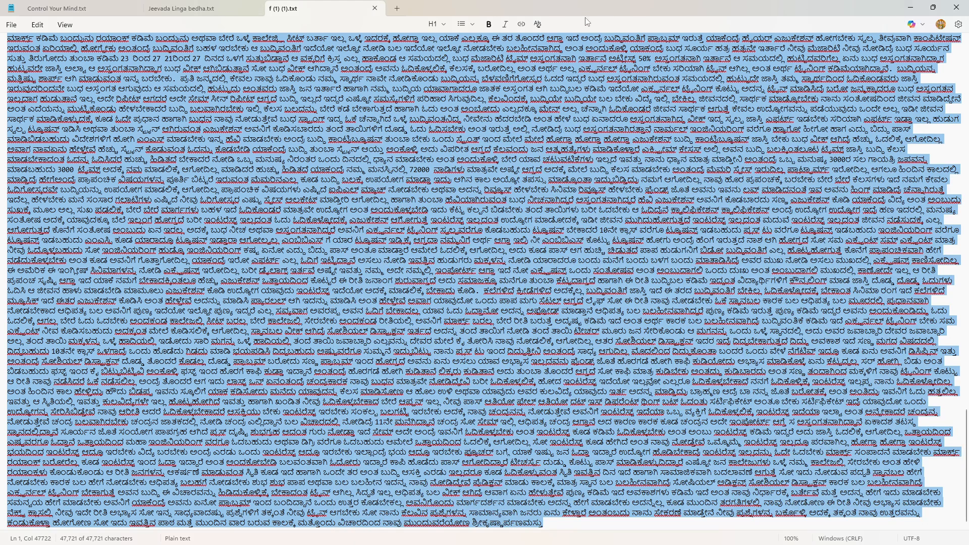
pyautogui.click(375, 8)
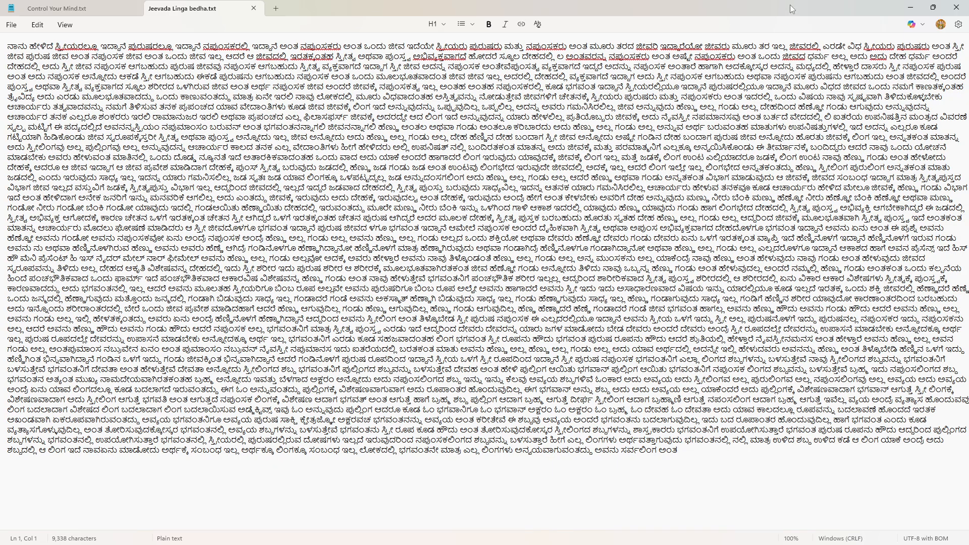
pyautogui.click(910, 7)
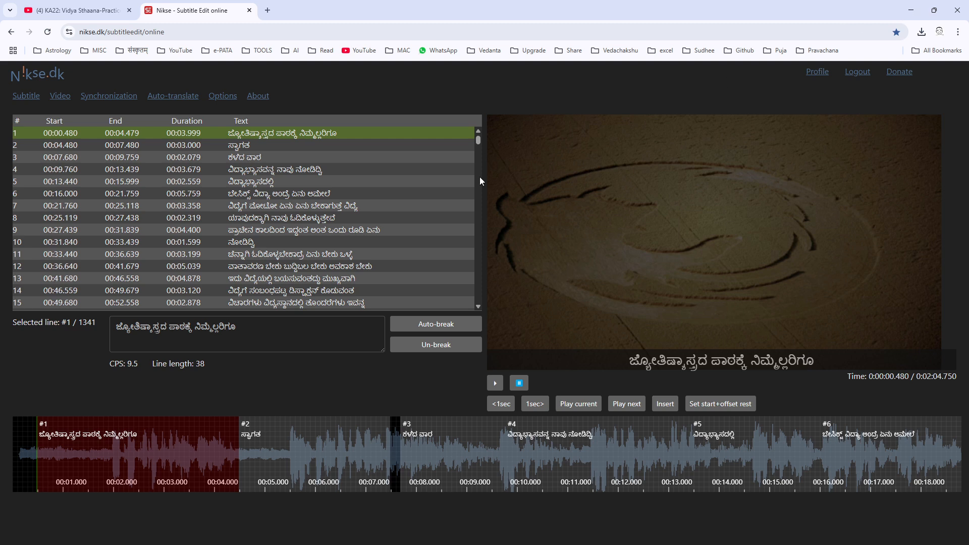
# - Return to the YouTube video, resume playback and set its subtitles to auto-translate into English
pyautogui.click(89, 15)
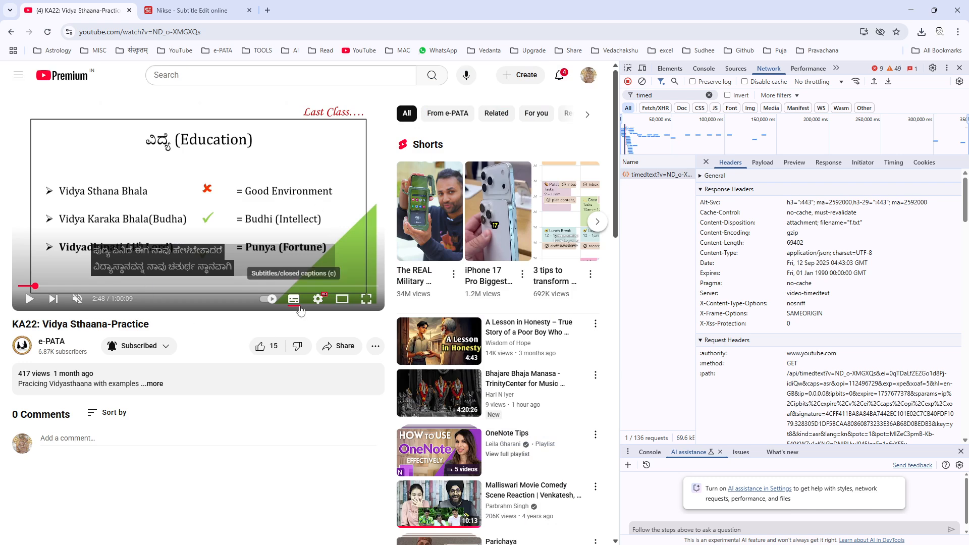
pyautogui.click(167, 203)
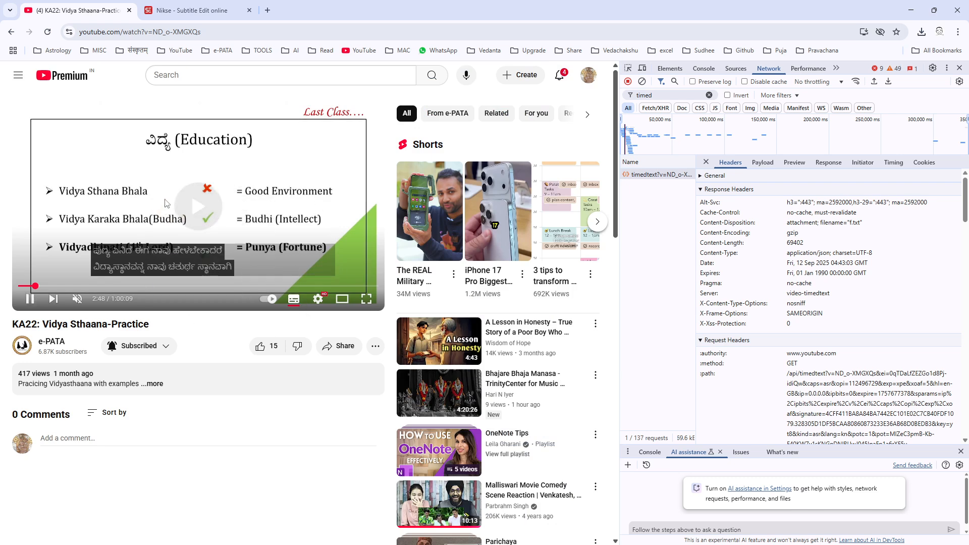
pyautogui.click(319, 298)
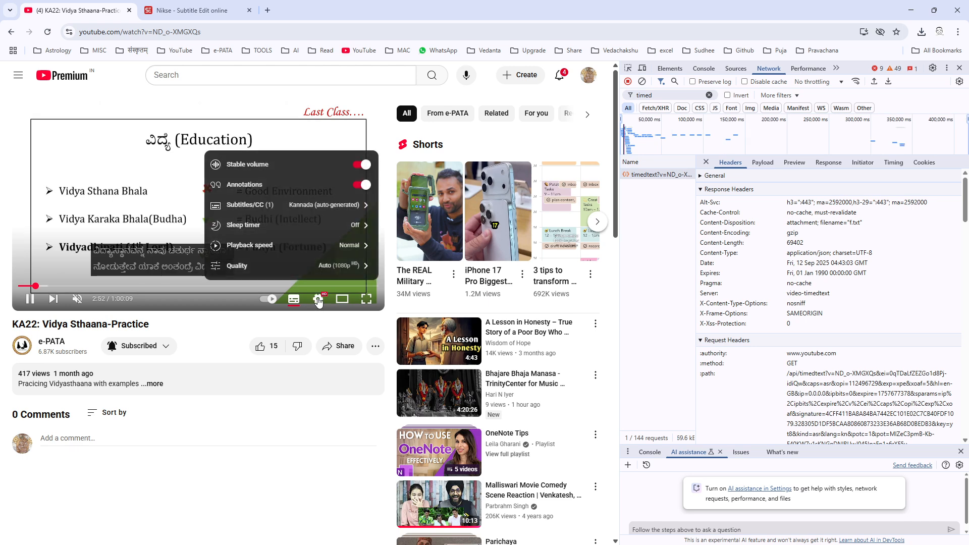
pyautogui.click(317, 211)
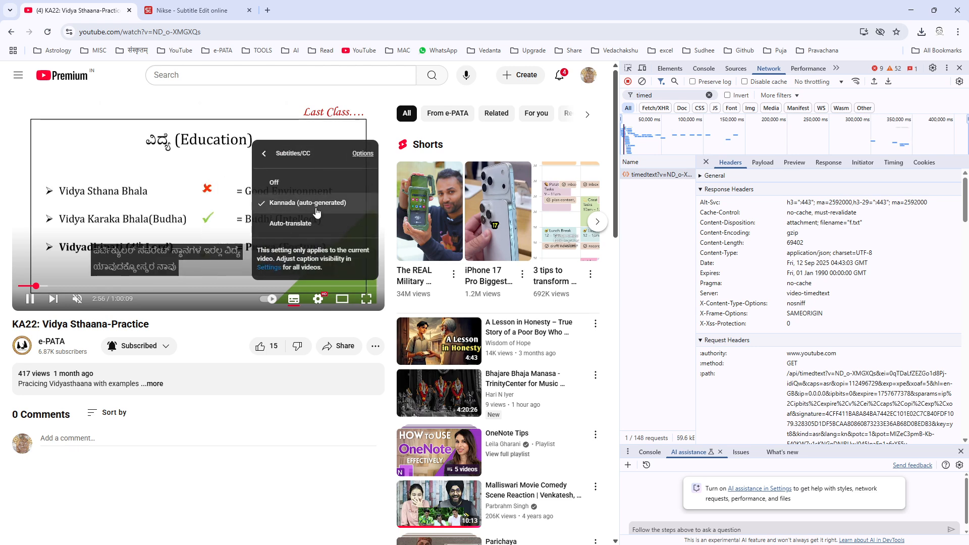
pyautogui.click(289, 225)
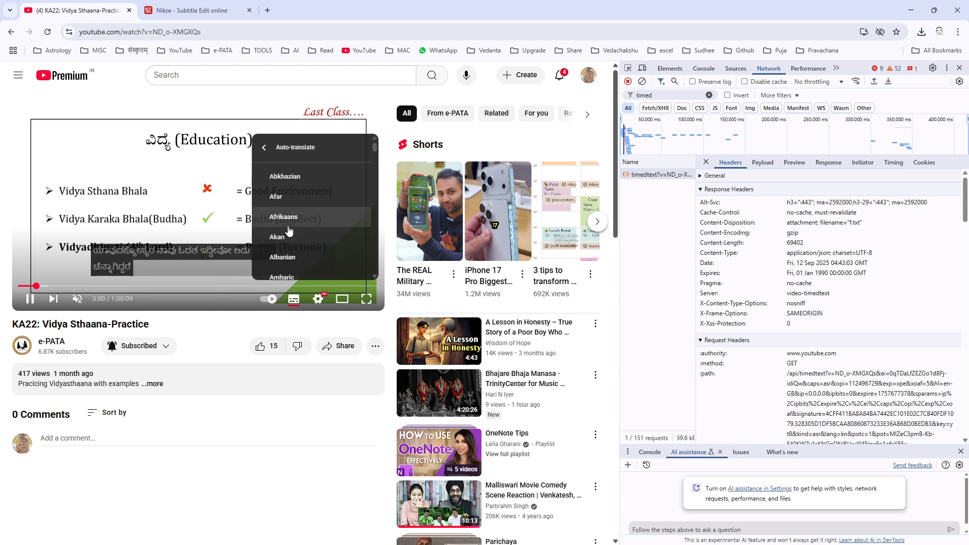
pyautogui.scroll(-2, 291, 225)
pyautogui.scroll(-7, 296, 222)
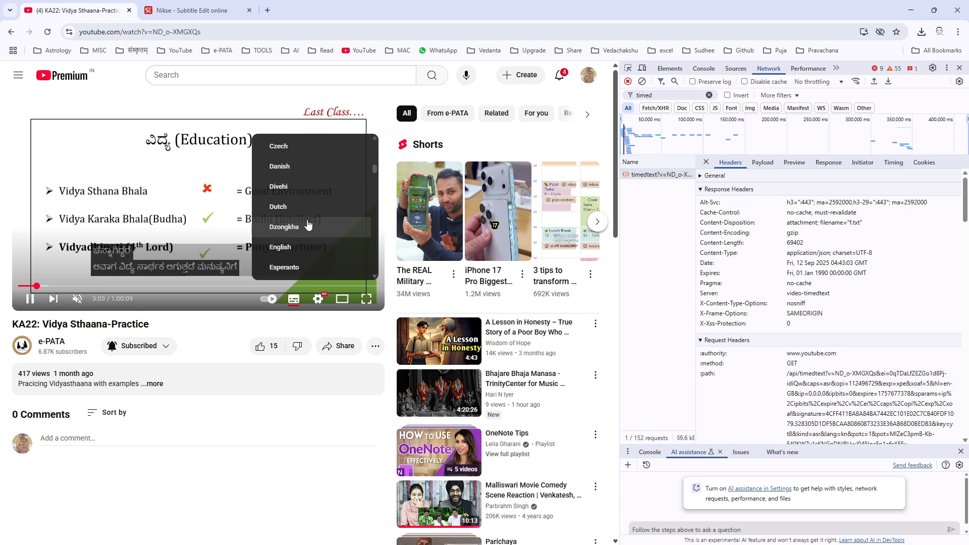
pyautogui.click(275, 247)
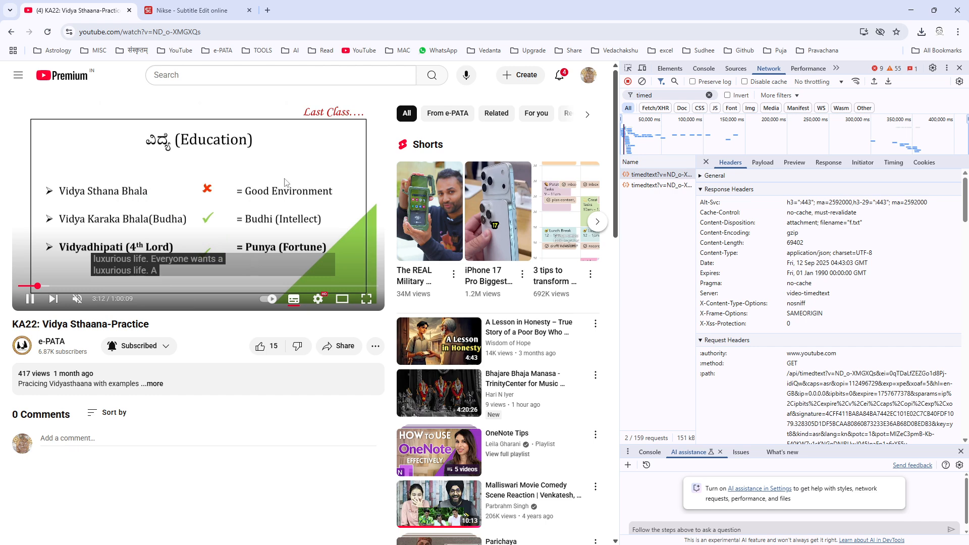
# - Reload the video page and download the translated subtitles from the timedtext network request
pyautogui.click(186, 34)
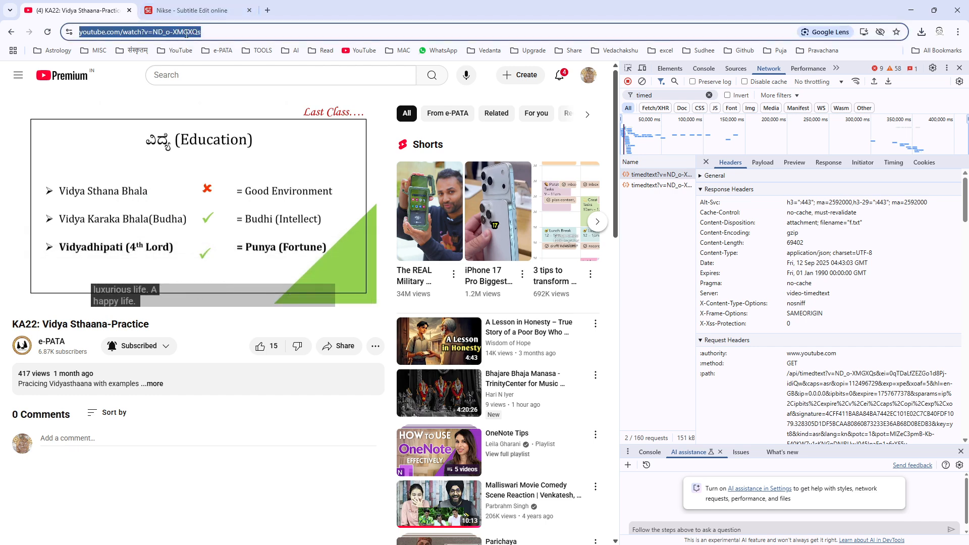
pyautogui.press('Return')
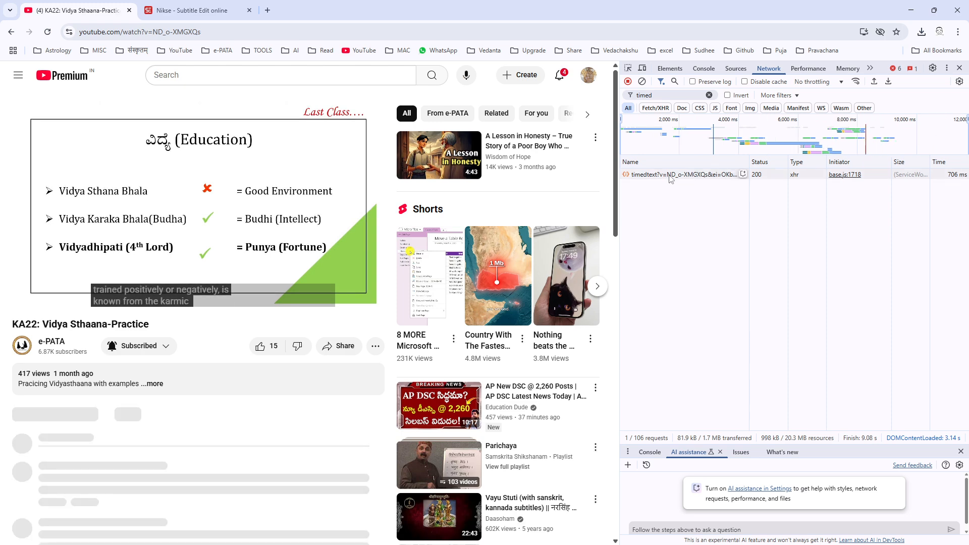
pyautogui.doubleClick(644, 179)
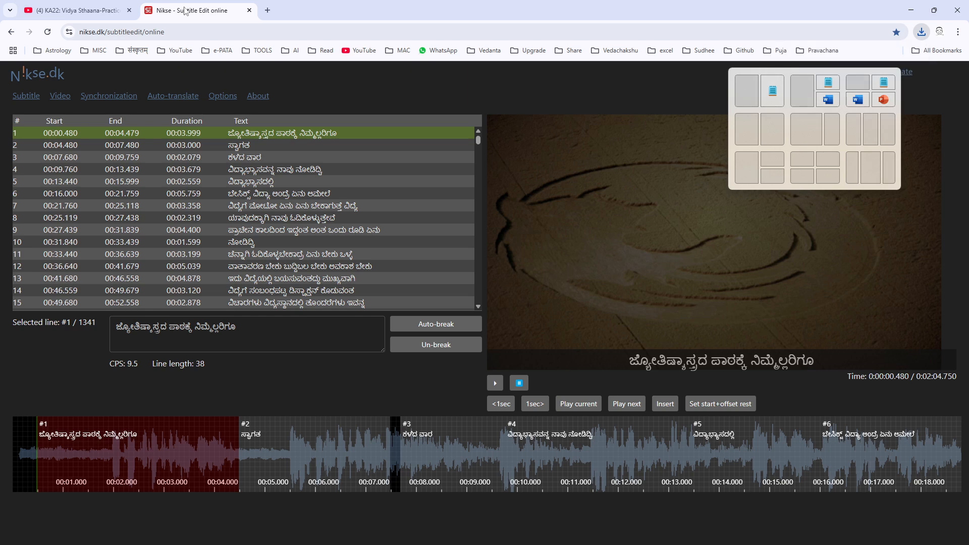
# - Load the subtitle file f (2) from Downloads into Subtitle Edit Online and look through its lines to the last
pyautogui.click(185, 11)
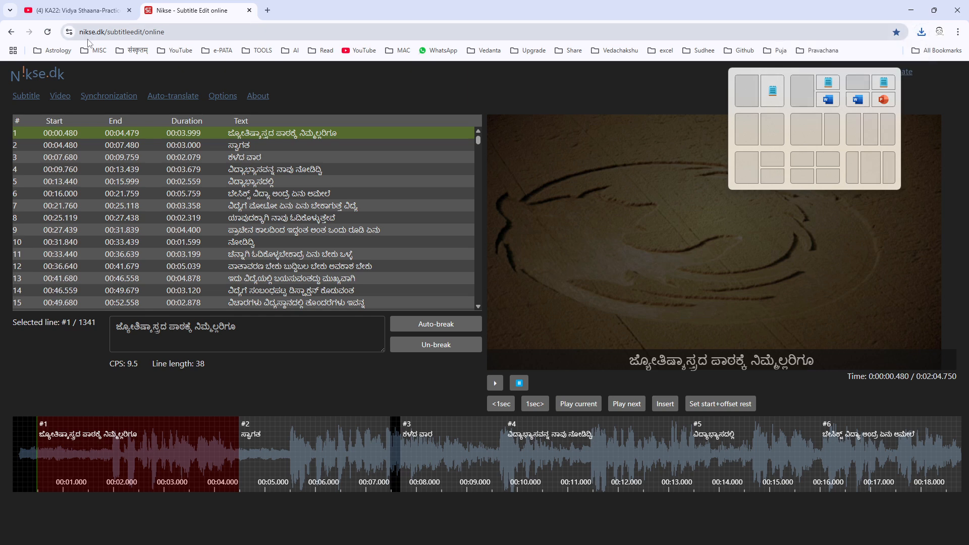
pyautogui.click(25, 97)
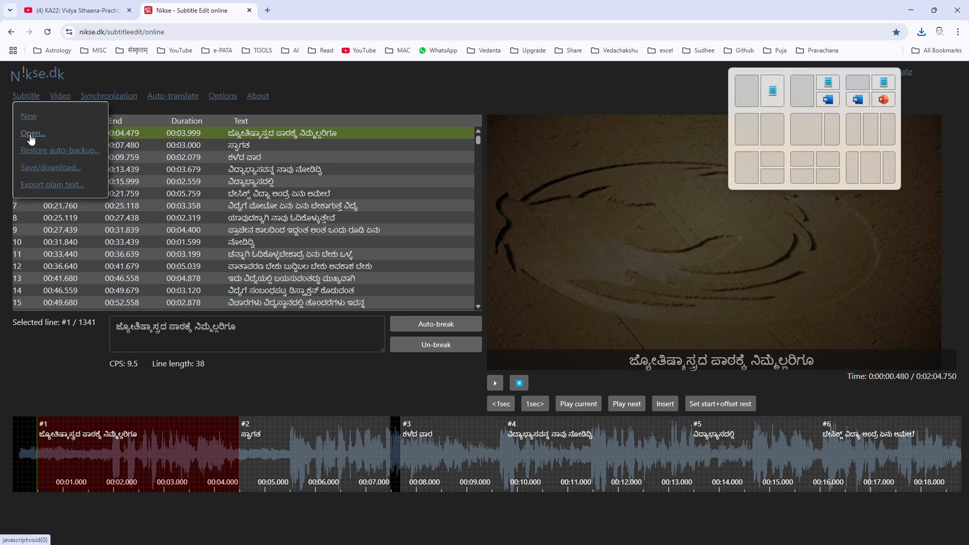
pyautogui.click(31, 134)
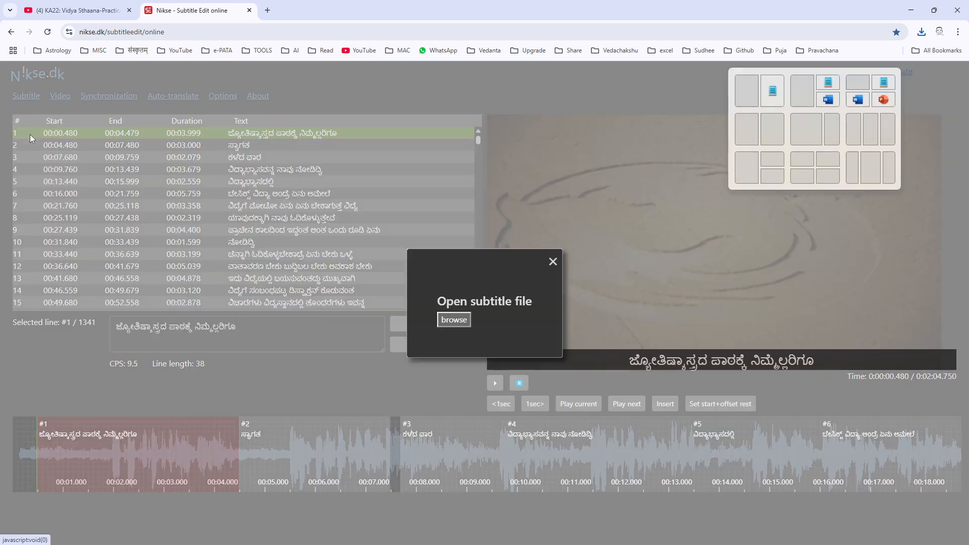
pyautogui.click(454, 320)
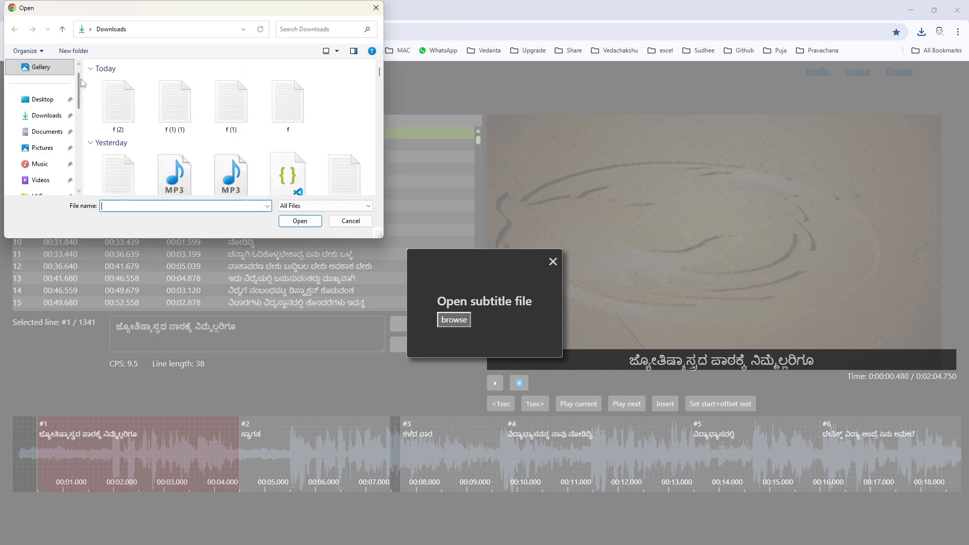
pyautogui.click(112, 97)
pyautogui.click(297, 220)
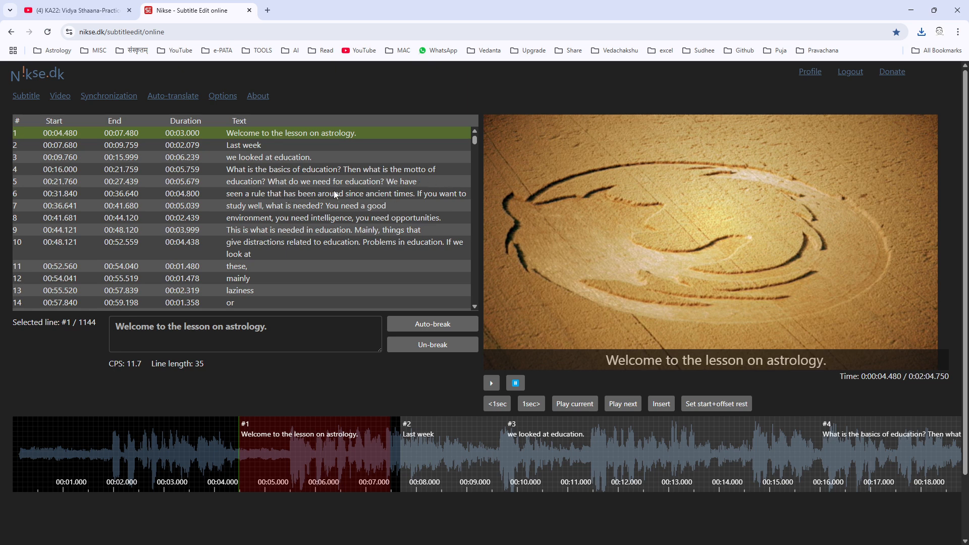
pyautogui.scroll(-5, 264, 271)
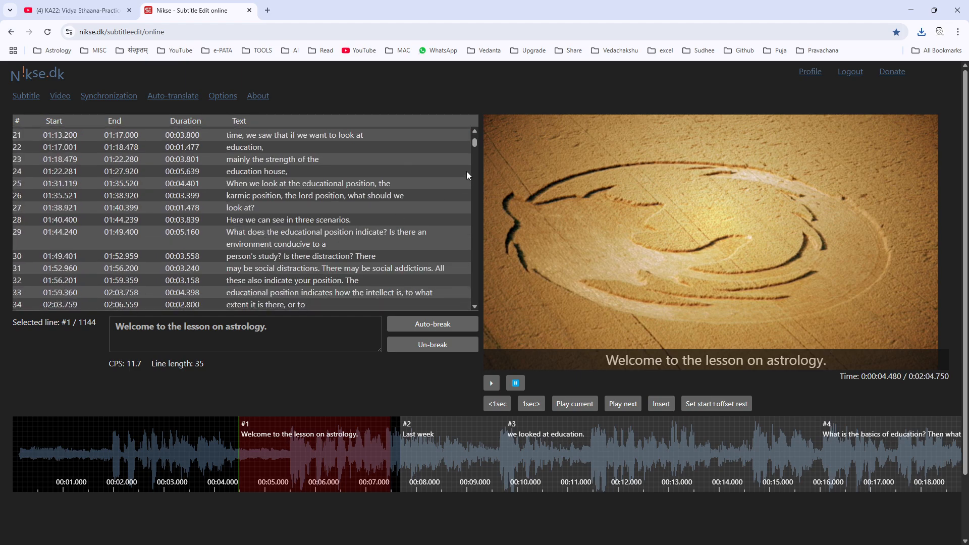
pyautogui.moveTo(476, 145); pyautogui.dragTo(465, 302)
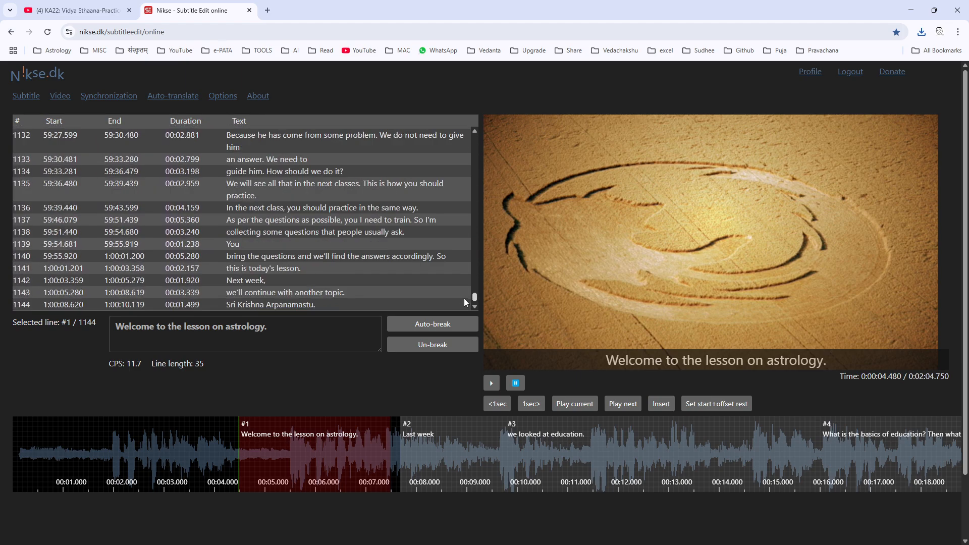
# - Export the English subtitles as plain text with Merge all lines and Remove styling enabled, downloading the file
pyautogui.click(32, 101)
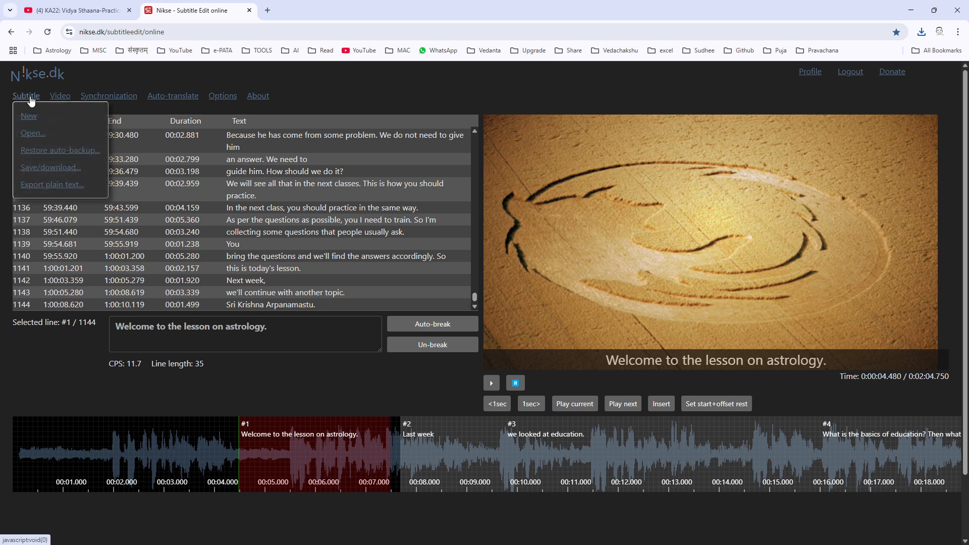
pyautogui.click(58, 186)
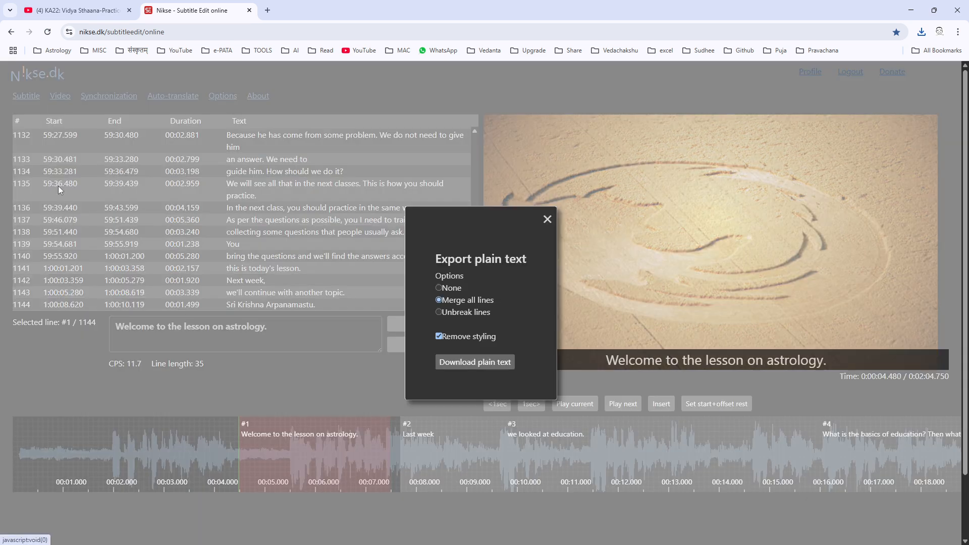
pyautogui.click(463, 362)
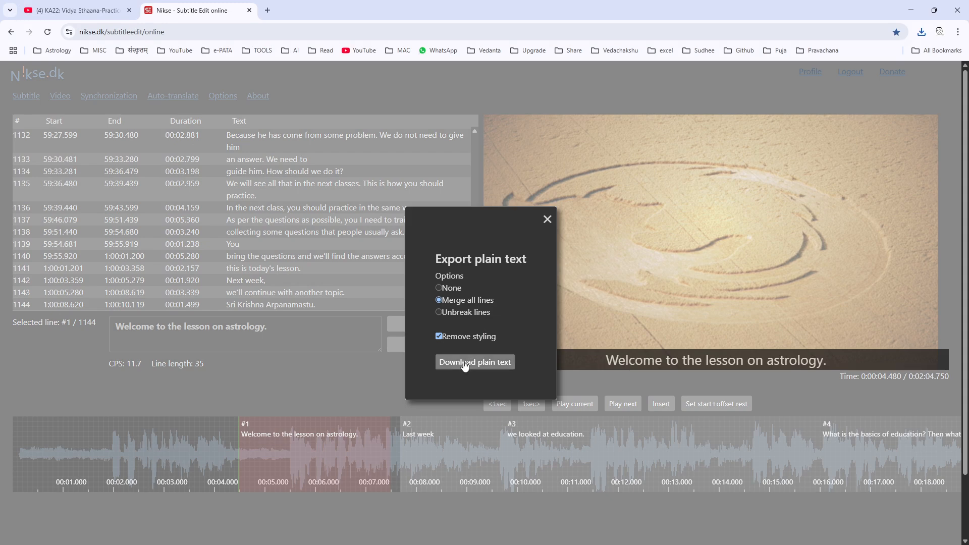
pyautogui.click(470, 368)
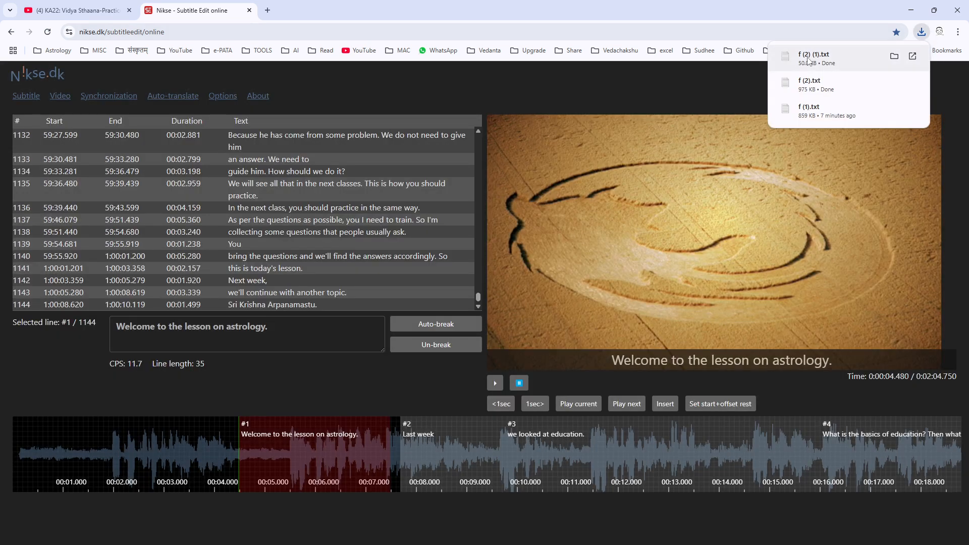
# - Open the downloaded f (2) (1).txt in Notepad, select a large passage and look through the text to its end
pyautogui.click(809, 60)
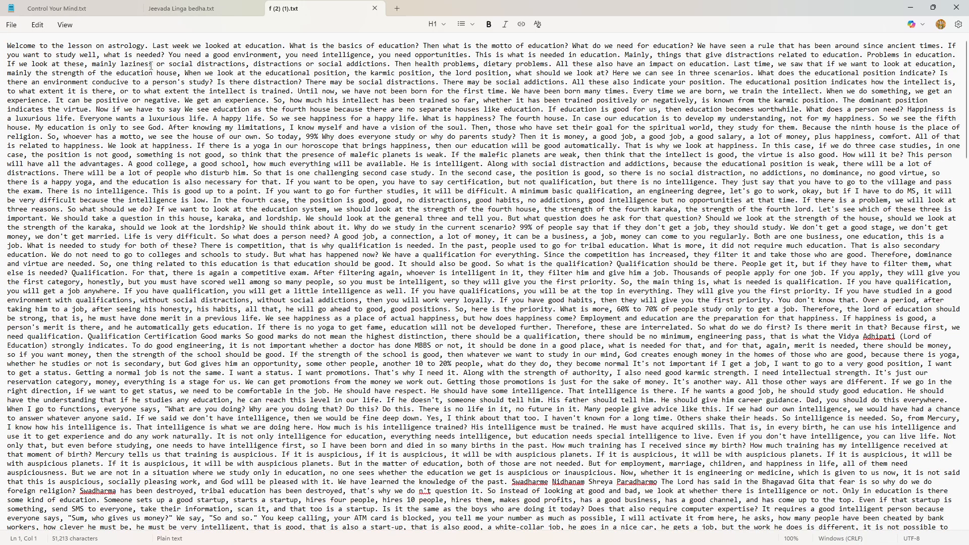
pyautogui.moveTo(184, 64); pyautogui.dragTo(601, 499)
pyautogui.scroll(-9, 626, 441)
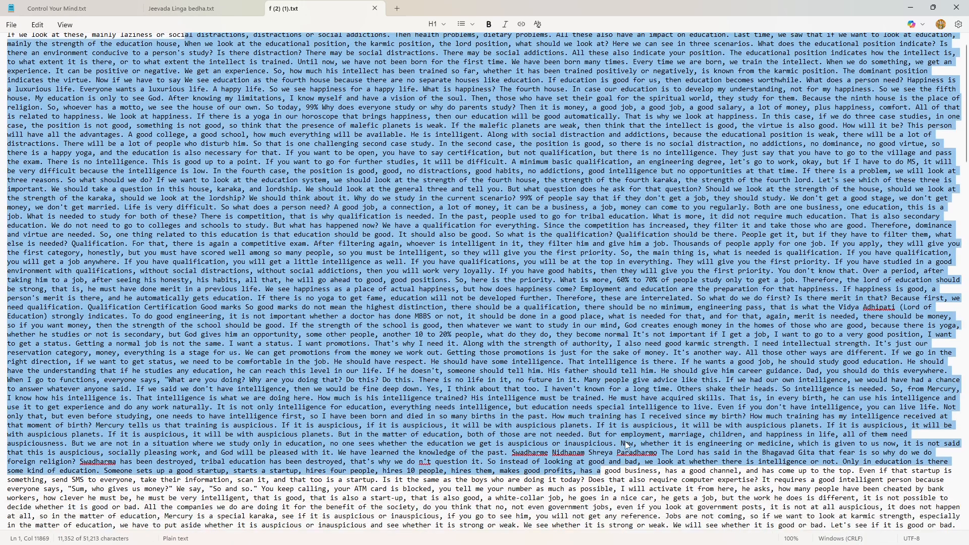
pyautogui.scroll(-15, 626, 441)
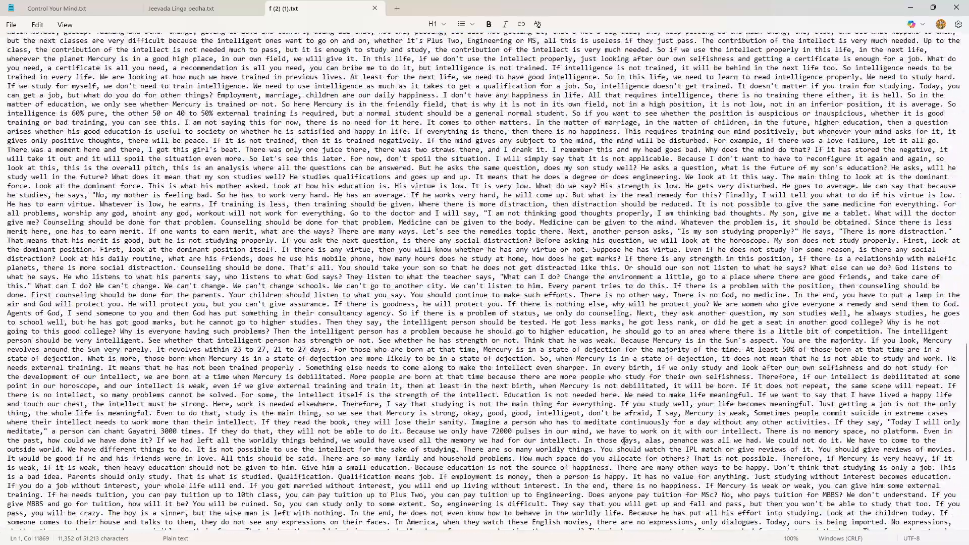
pyautogui.scroll(-4, 625, 441)
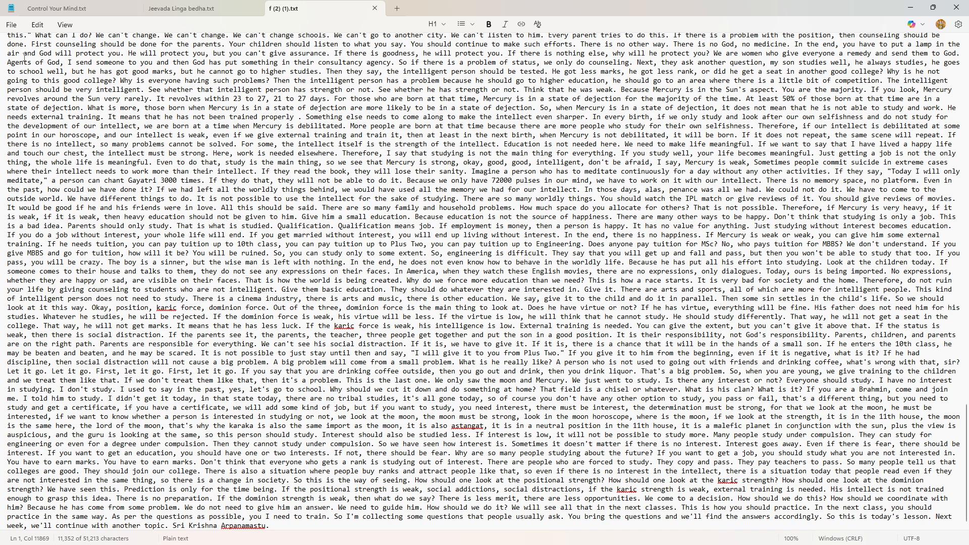
# - Save the text as english class in Downloads, close its document and put Notepad away
pyautogui.click(12, 25)
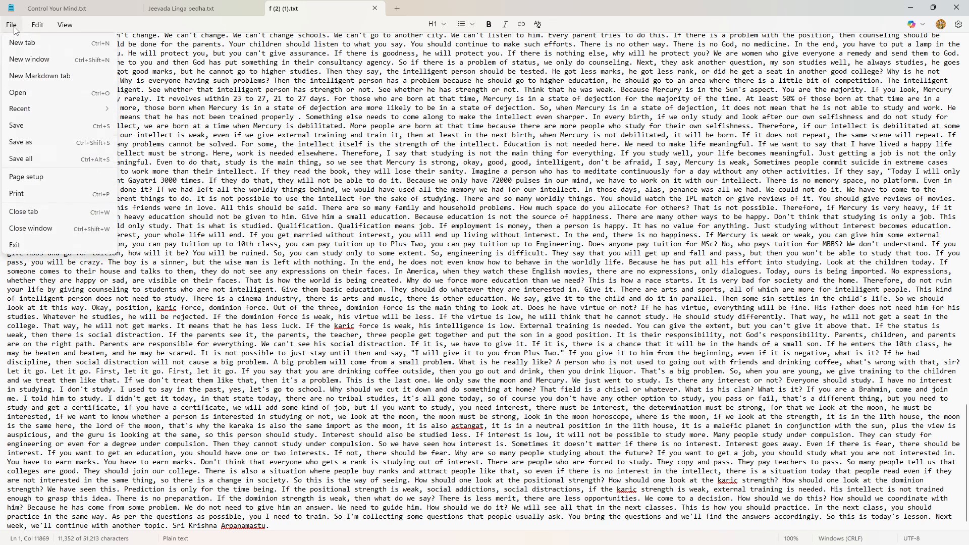
pyautogui.click(24, 144)
pyautogui.write('english cla')
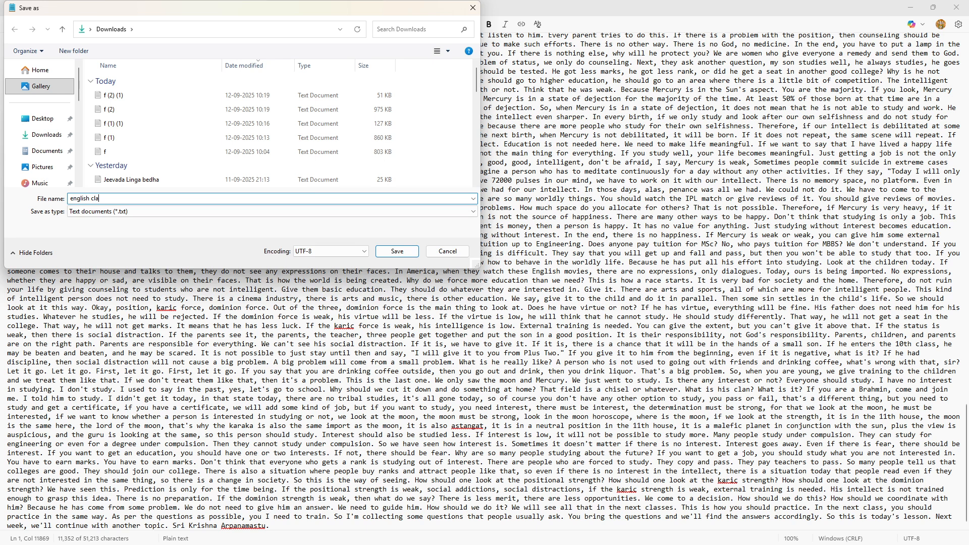
pyautogui.write('ss')
pyautogui.press('Return')
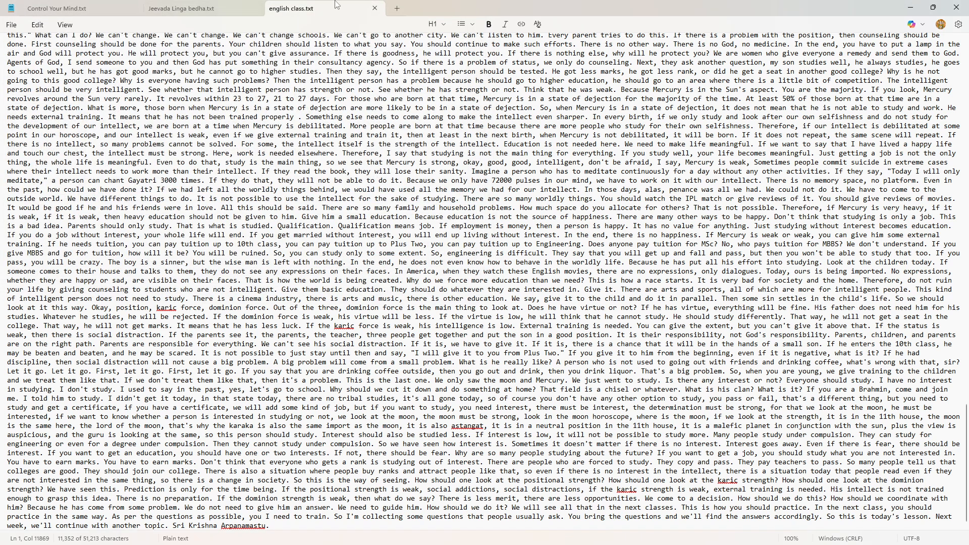
pyautogui.click(375, 9)
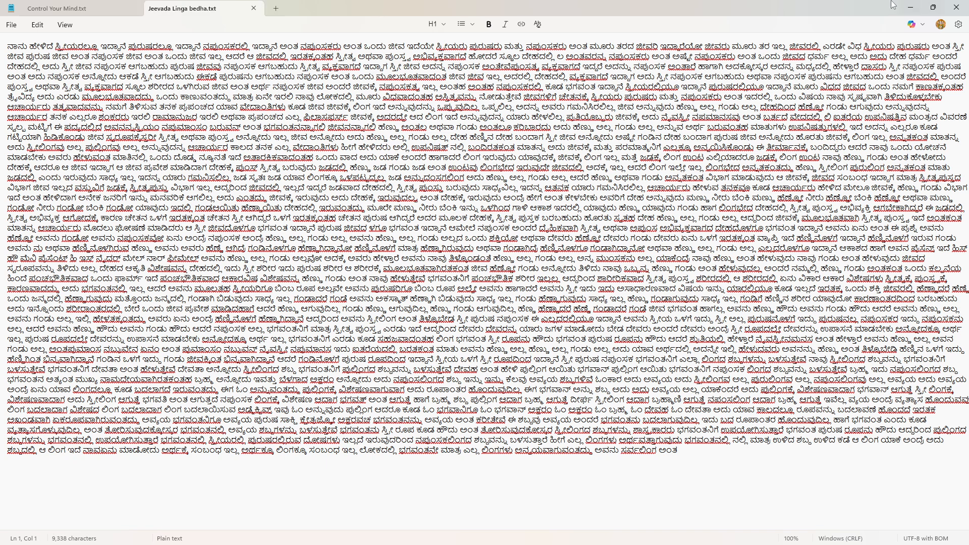
pyautogui.click(911, 8)
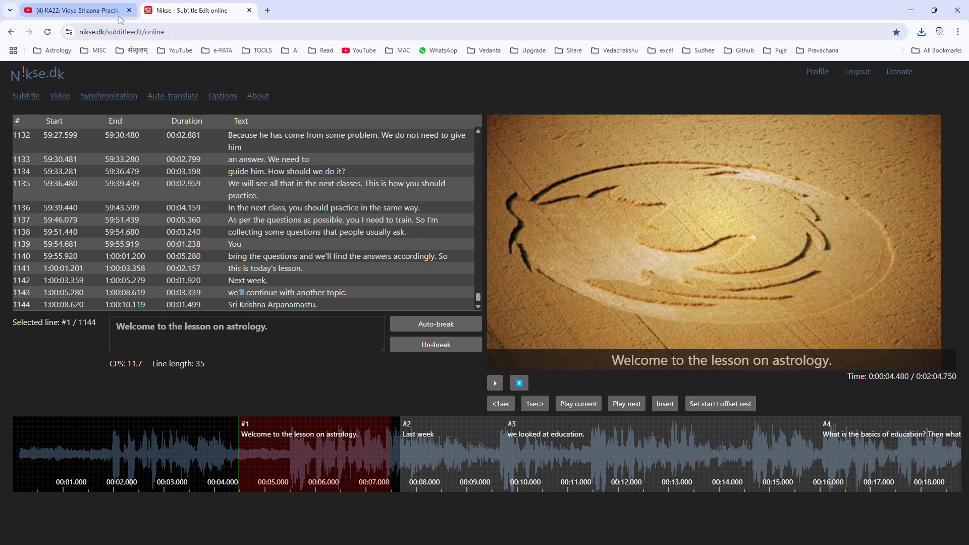
# - Return to the YouTube video page and set the video's subtitles to auto-translate into Sanskrit
pyautogui.click(76, 10)
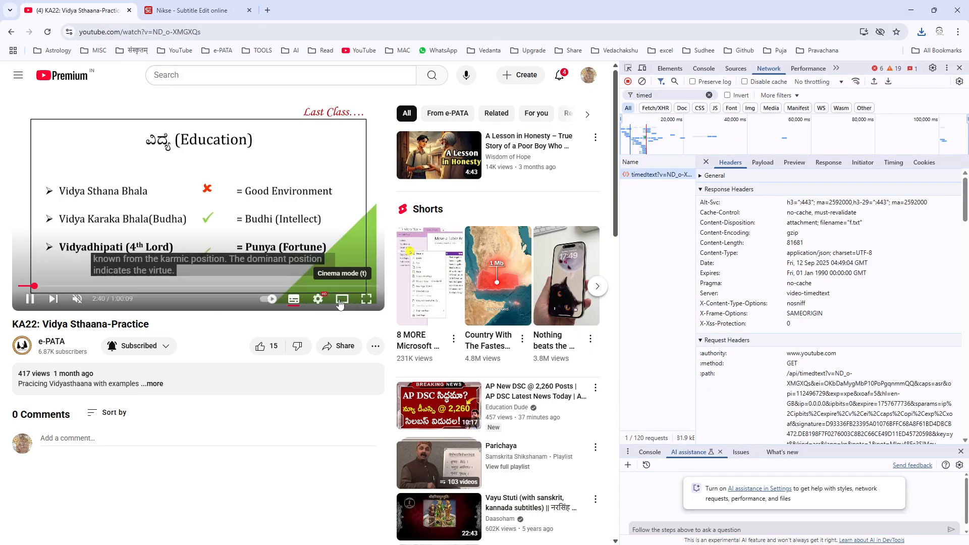
pyautogui.click(319, 300)
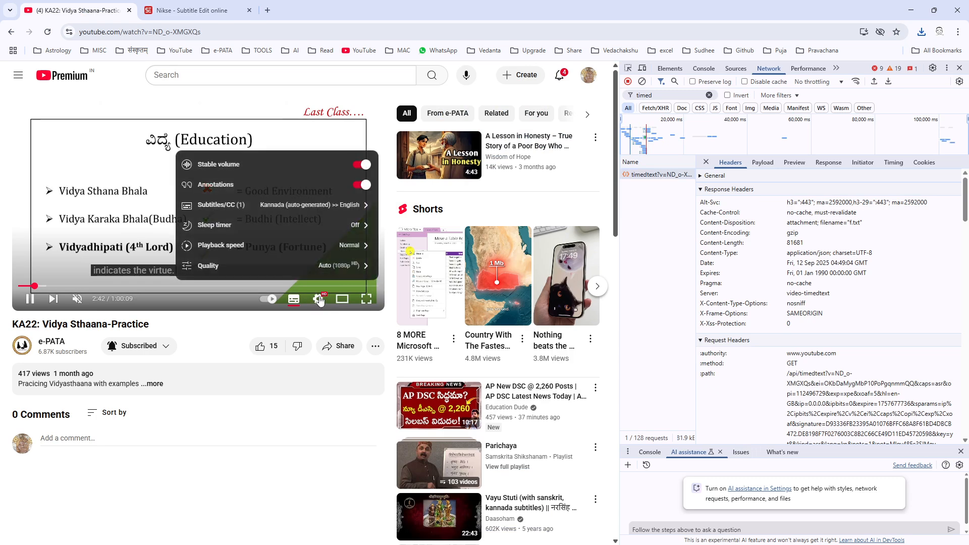
pyautogui.click(316, 211)
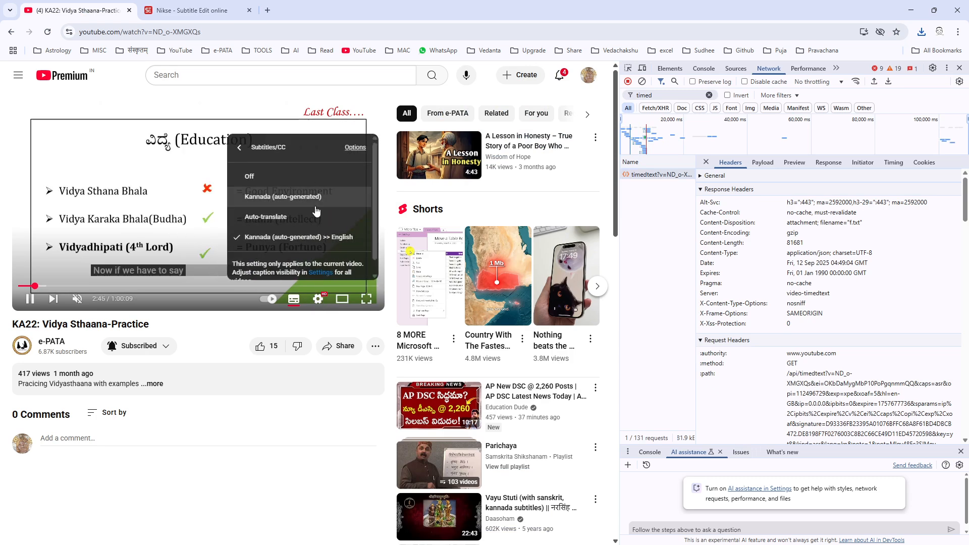
pyautogui.click(280, 218)
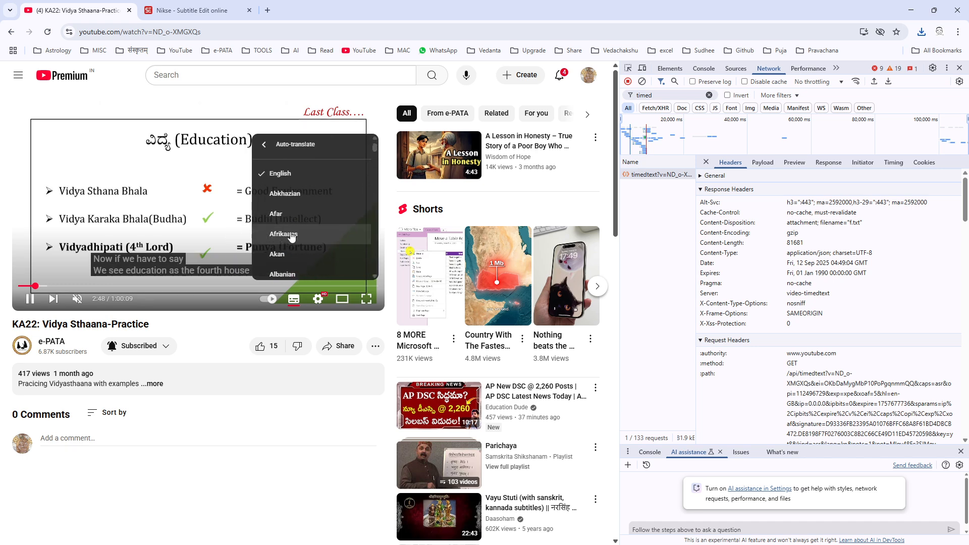
pyautogui.scroll(-2, 289, 237)
pyautogui.scroll(-15, 289, 237)
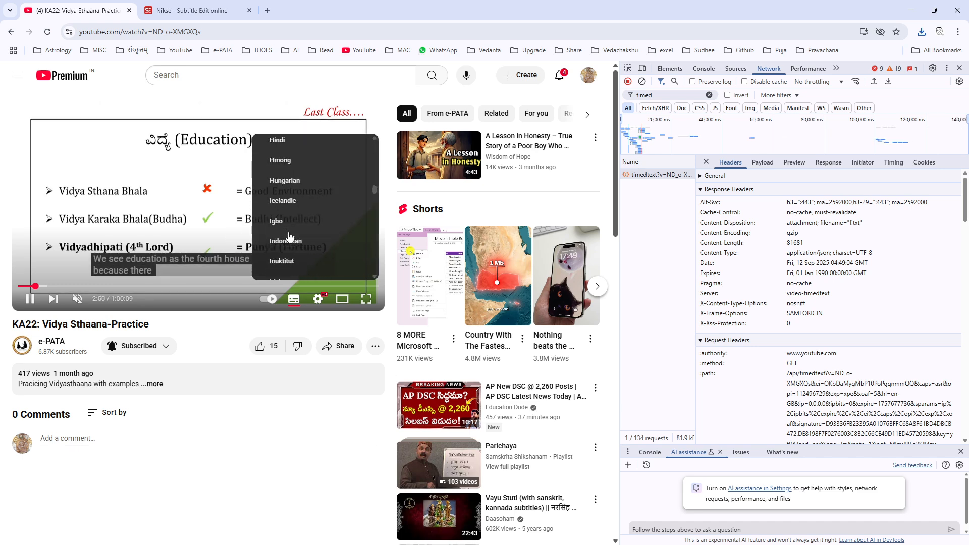
pyautogui.scroll(-4, 290, 237)
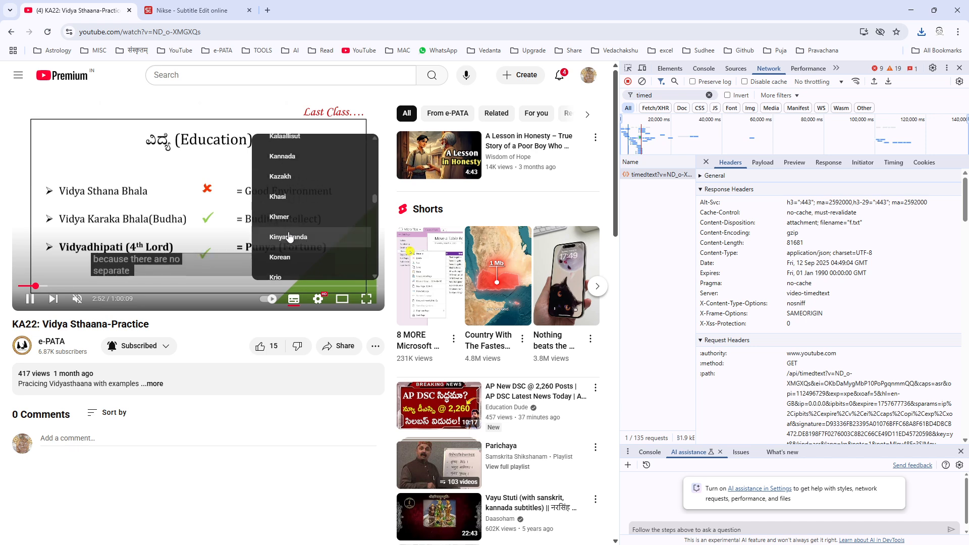
pyautogui.scroll(-5, 290, 237)
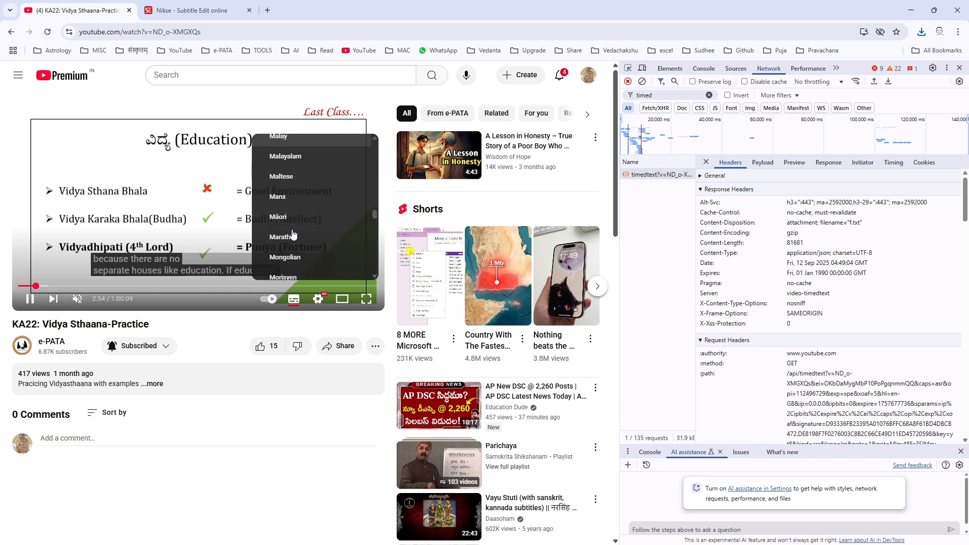
pyautogui.scroll(-10, 297, 237)
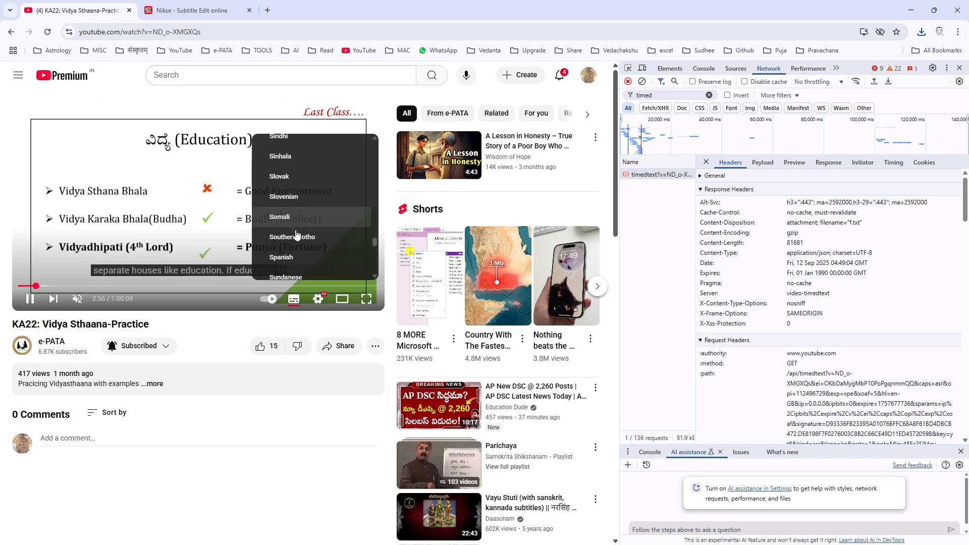
pyautogui.scroll(-3, 297, 235)
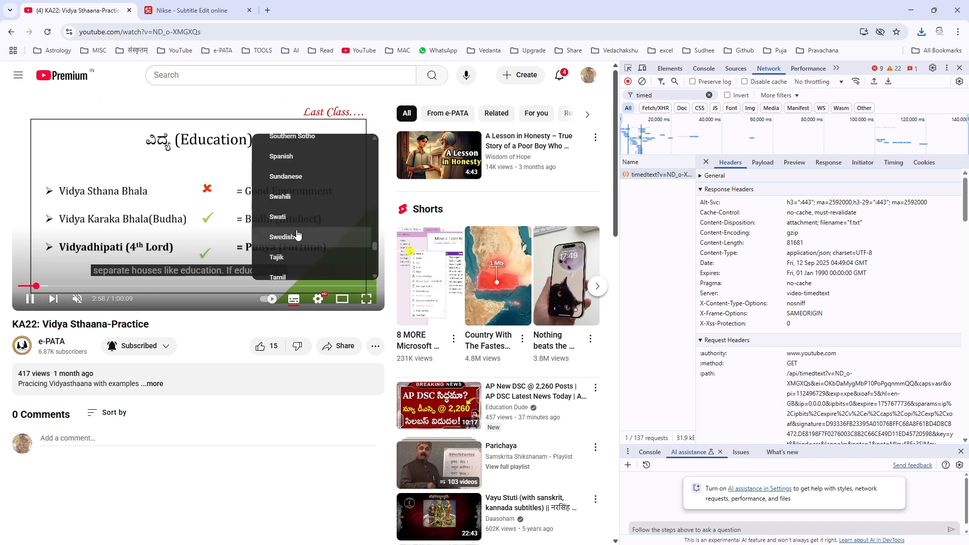
pyautogui.scroll(5, 307, 225)
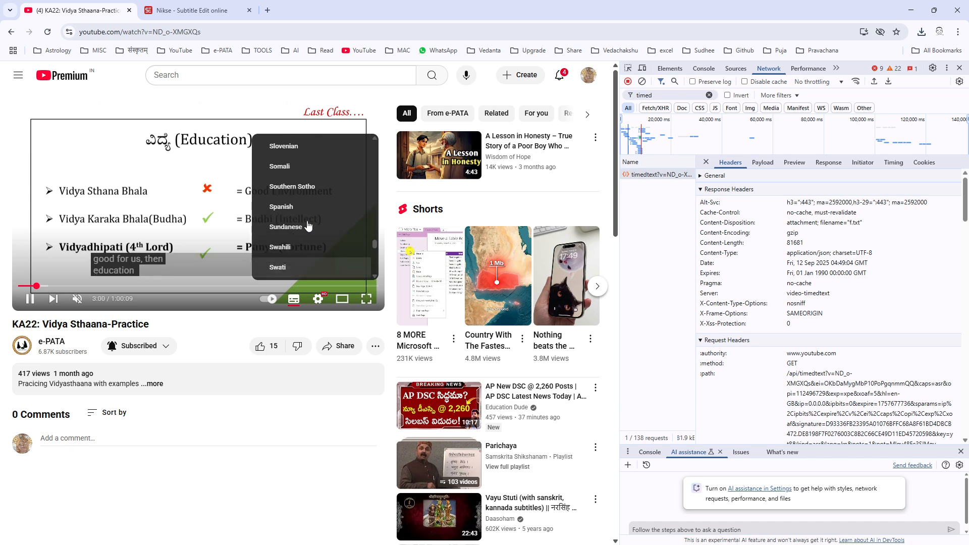
pyautogui.scroll(5, 306, 225)
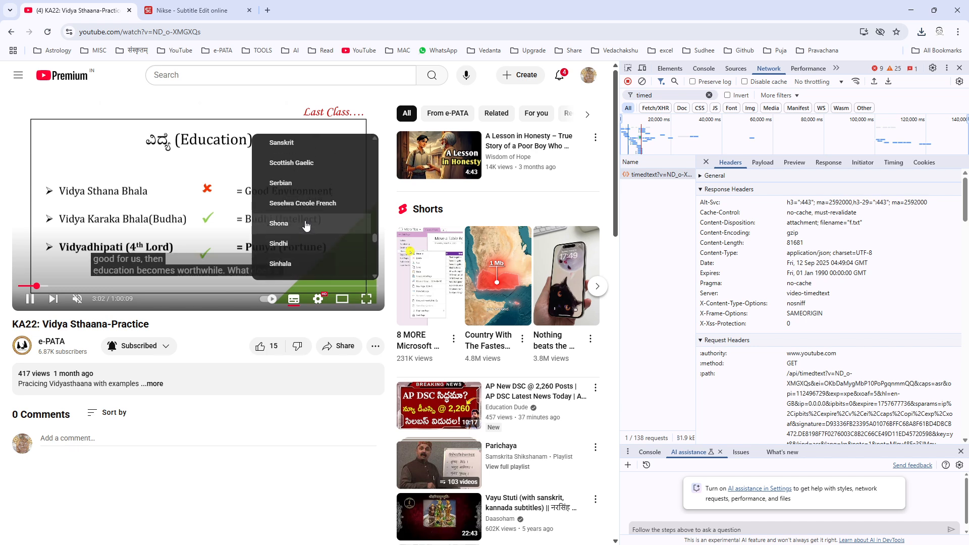
pyautogui.scroll(-2, 305, 227)
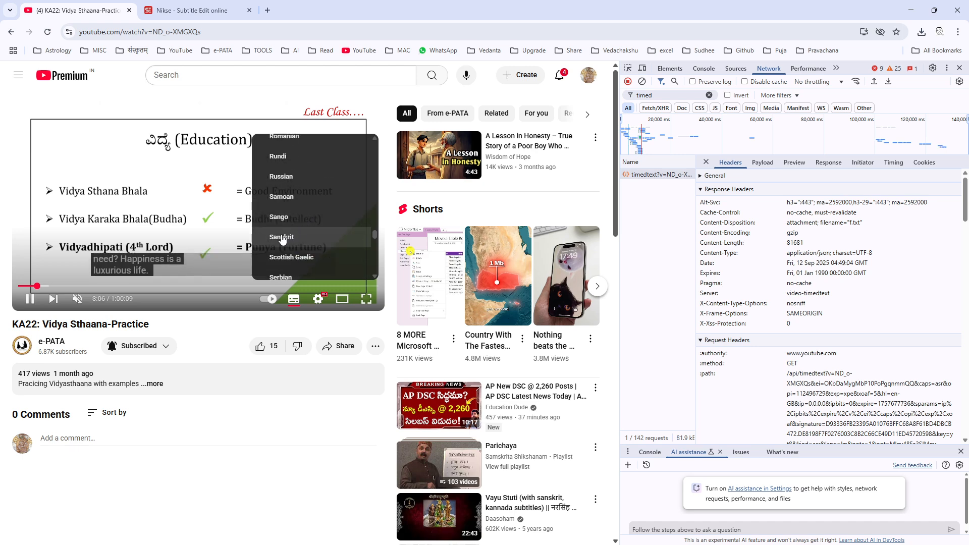
pyautogui.click(281, 237)
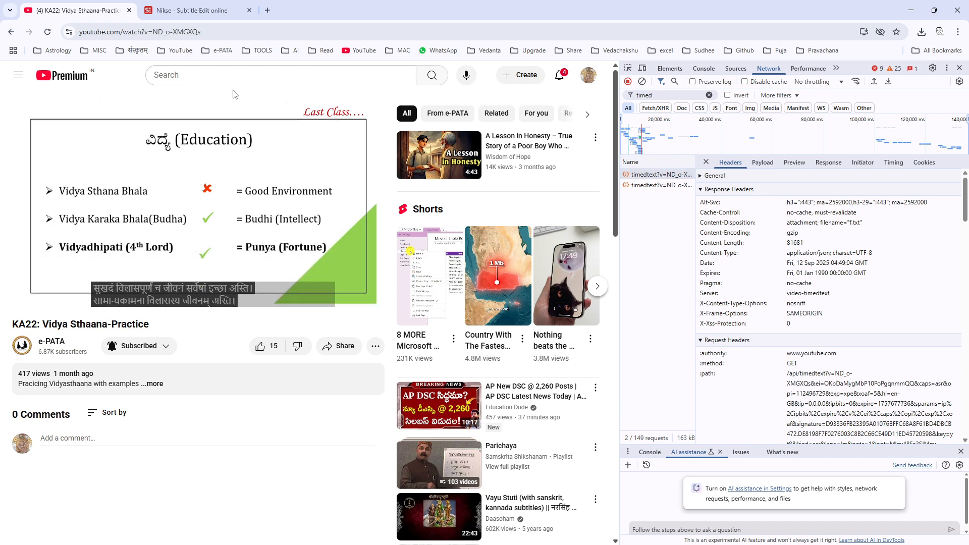
# - Reload the video page, download the Sanskrit subtitles from the timedtext network request and minimize the browser
pyautogui.click(150, 33)
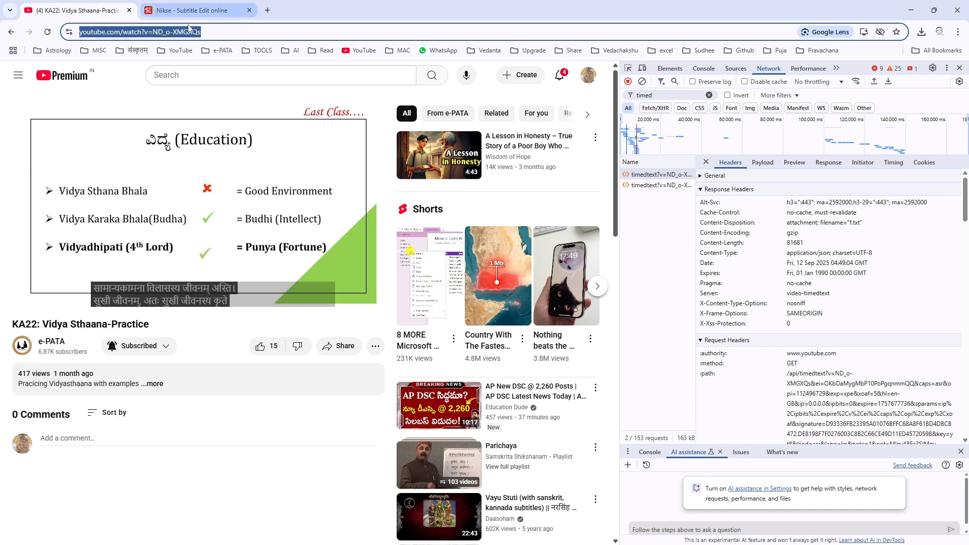
pyautogui.click(209, 31)
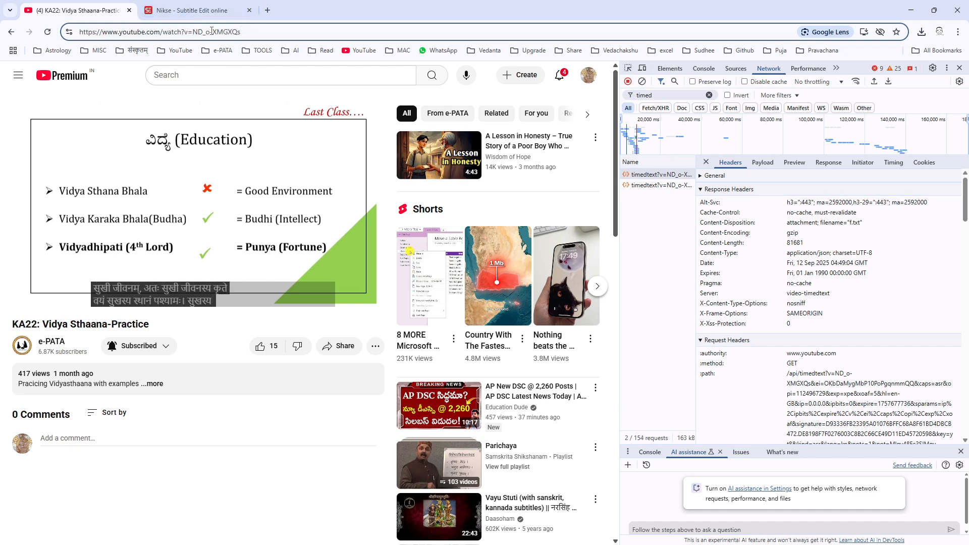
pyautogui.press('Return')
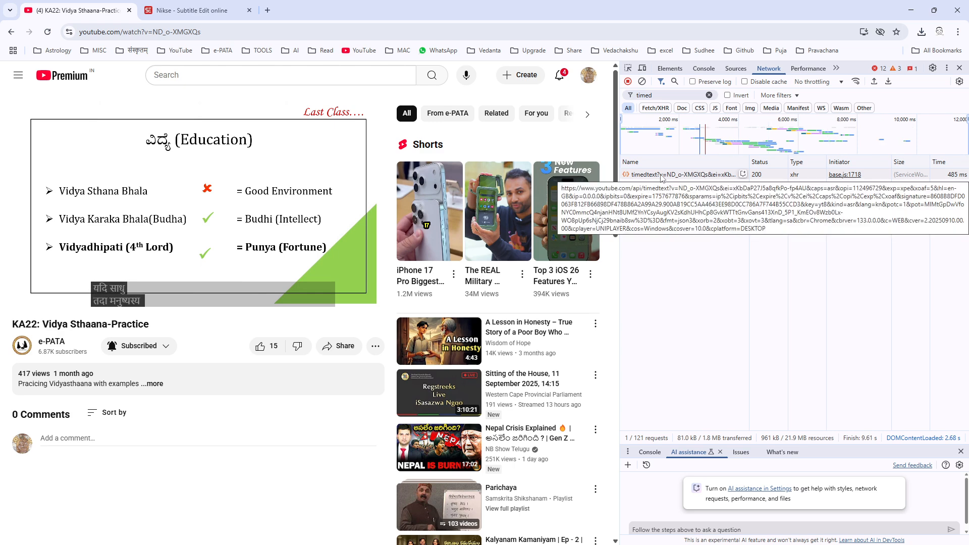
pyautogui.doubleClick(660, 175)
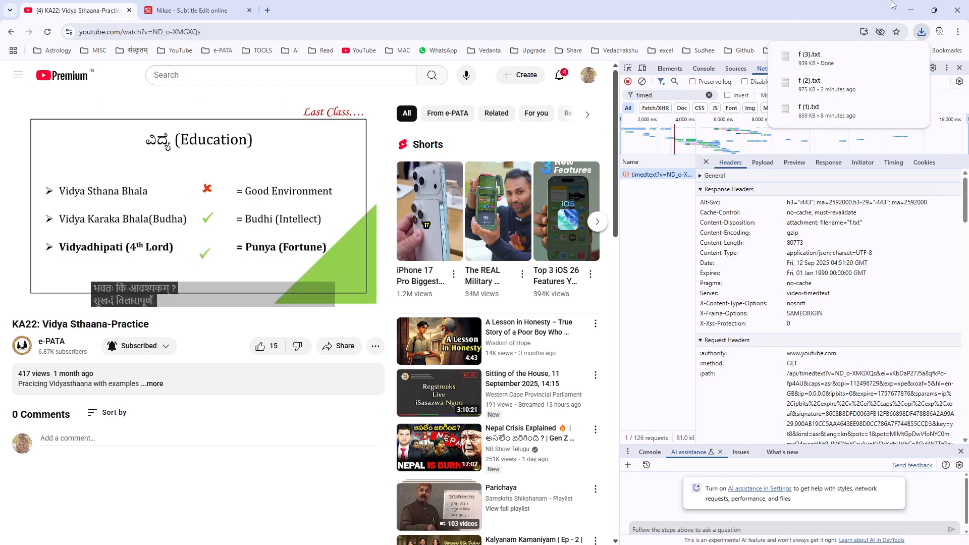
pyautogui.click(914, 11)
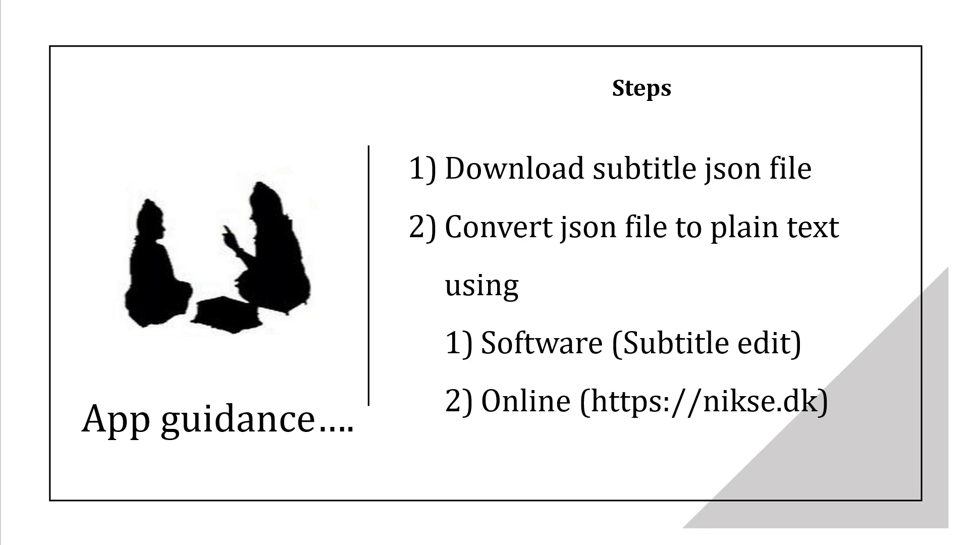
# - Switch to the Subtitle Edit desktop program, maximize it and open the subtitle file f (3) from Downloads
pyautogui.hotkey('alt', 'Tab')
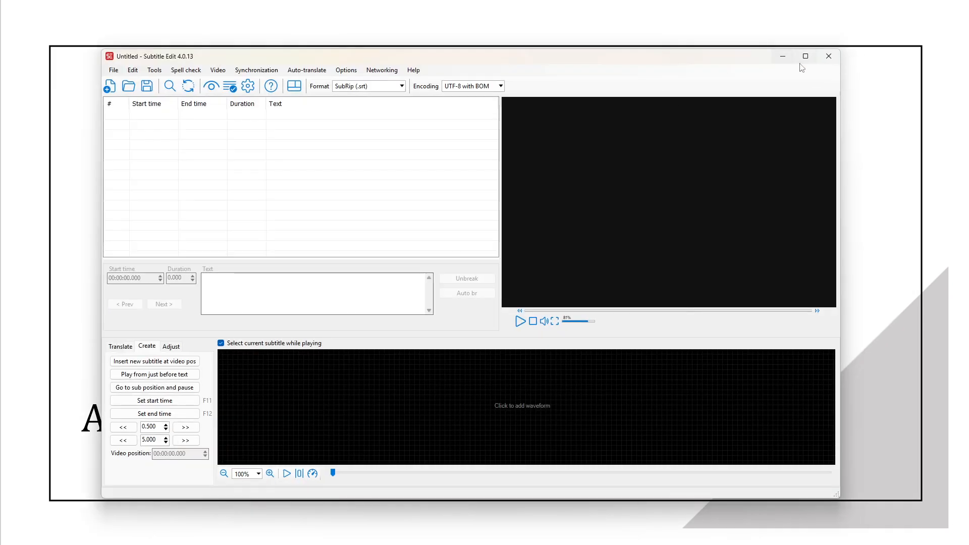
pyautogui.moveTo(806, 59)
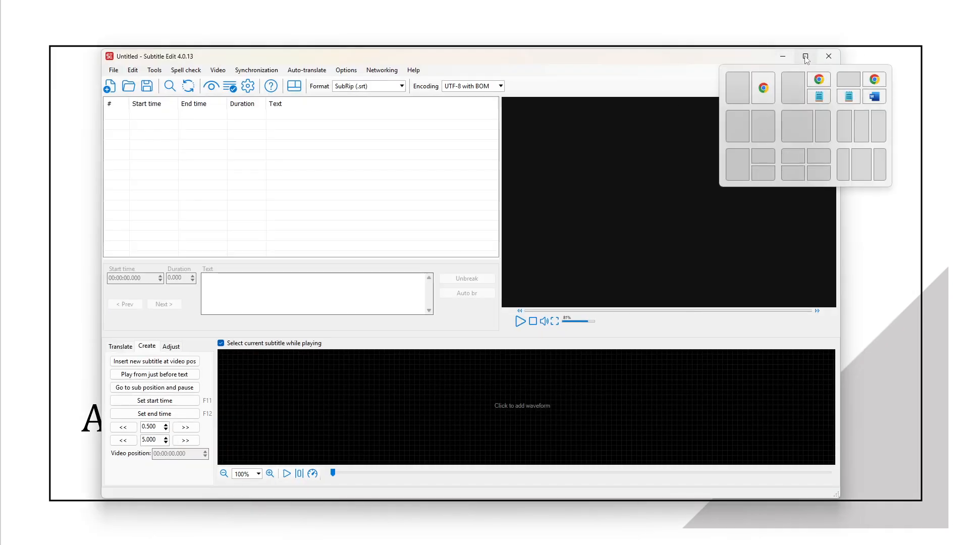
pyautogui.click(806, 57)
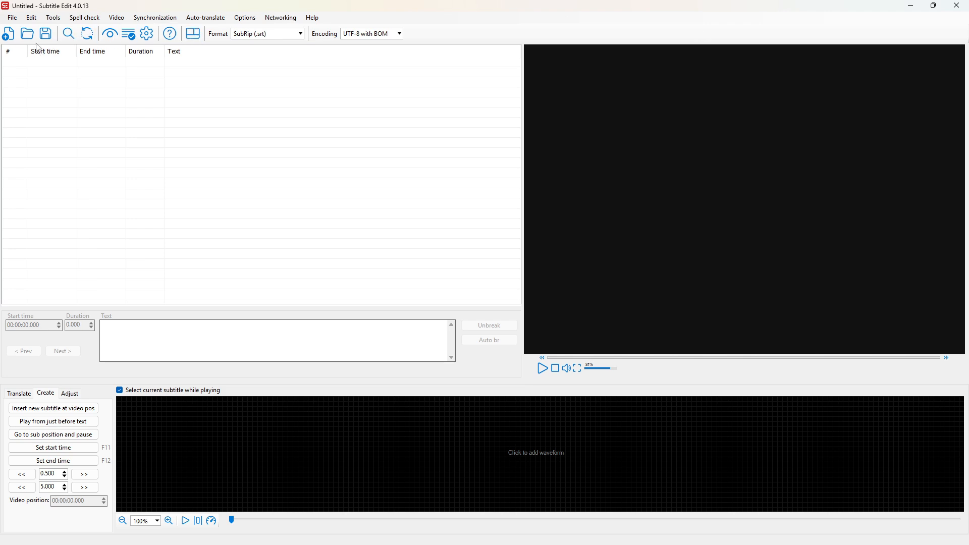
pyautogui.click(16, 18)
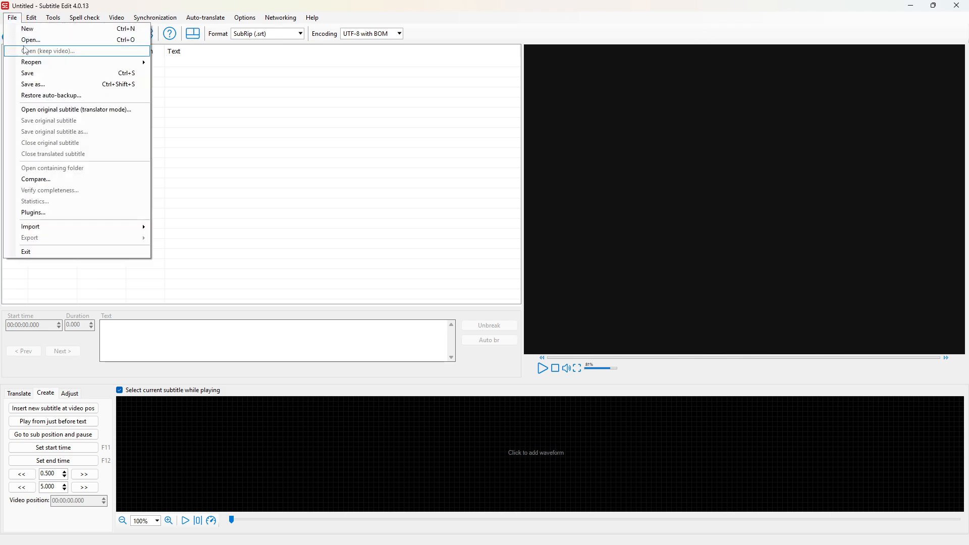
pyautogui.click(25, 48)
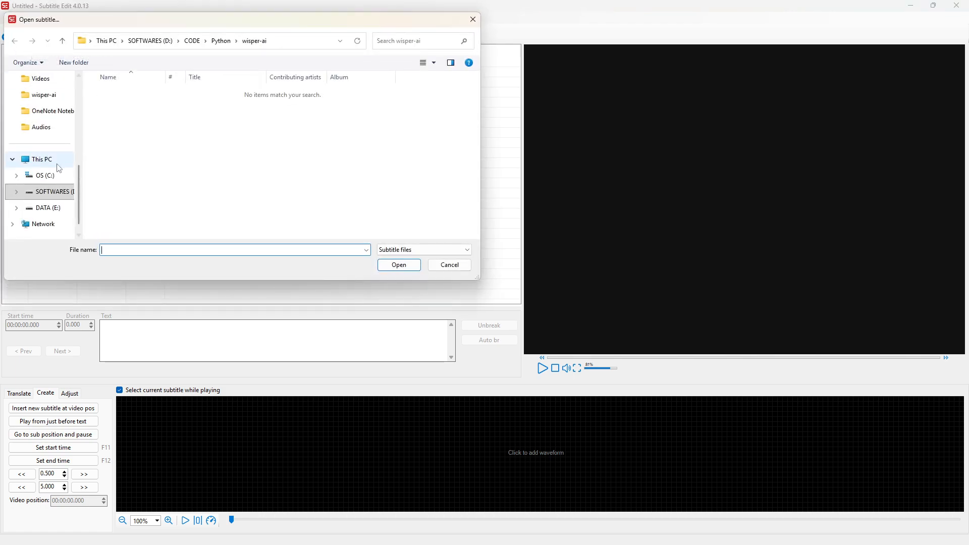
pyautogui.scroll(5, 39, 146)
pyautogui.click(41, 147)
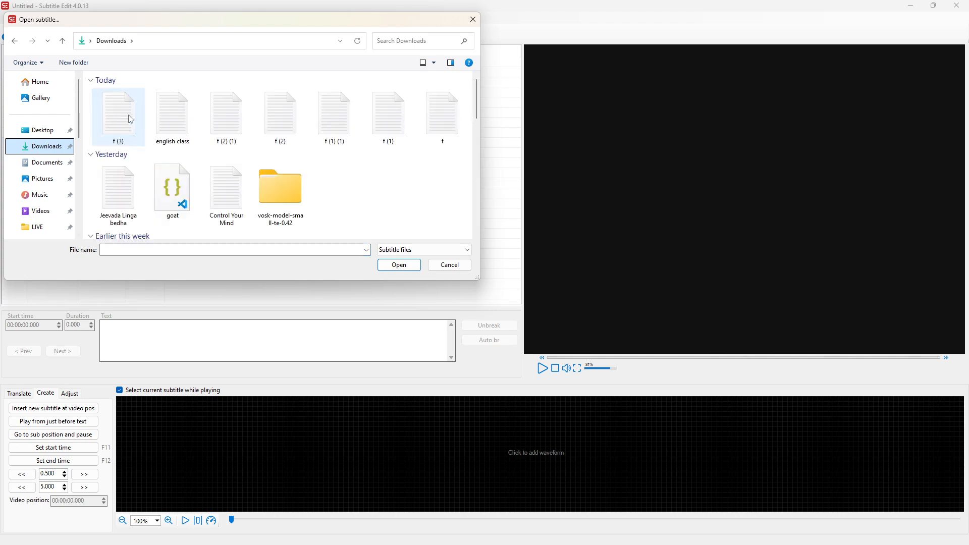
pyautogui.click(118, 117)
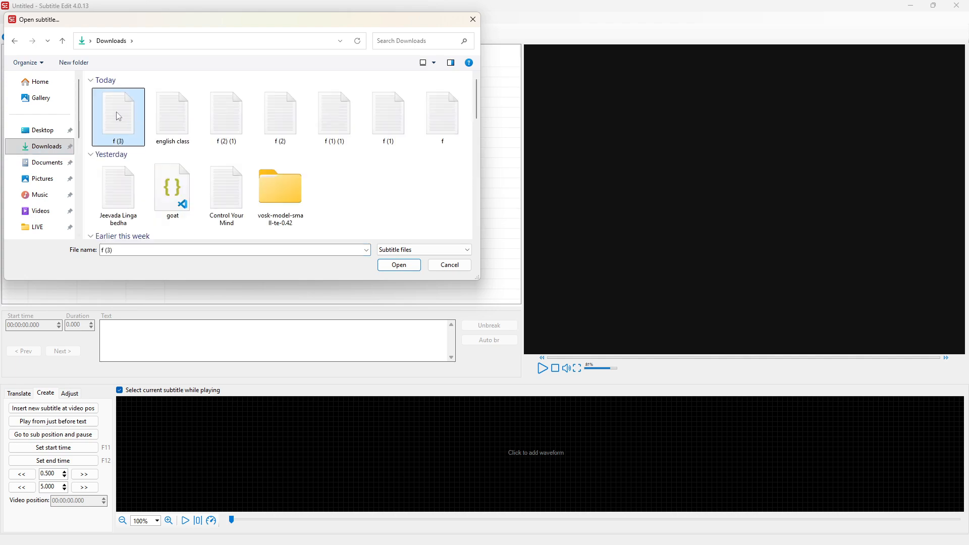
pyautogui.click(399, 265)
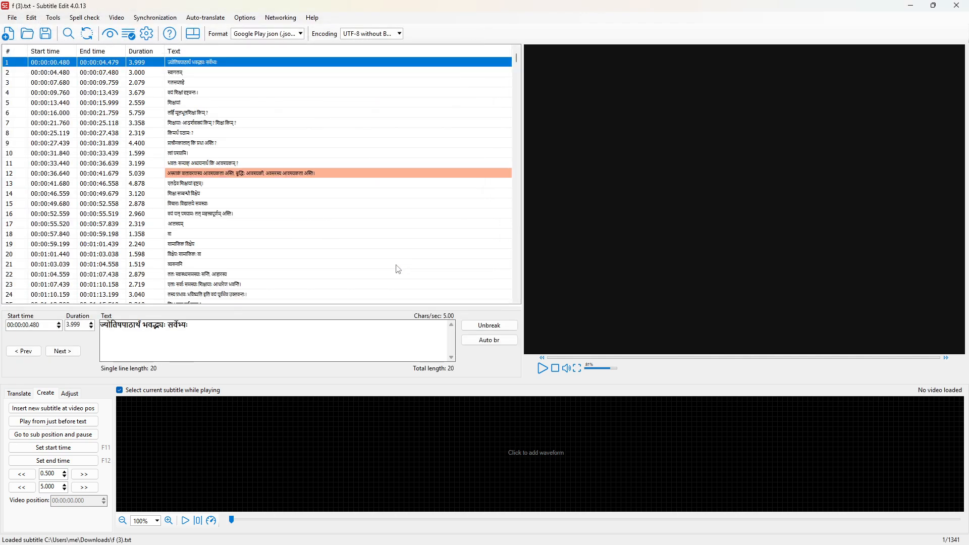
# - Look through the first Sanskrit subtitle lines one by one, checking the text of each
pyautogui.click(187, 76)
pyautogui.click(202, 162)
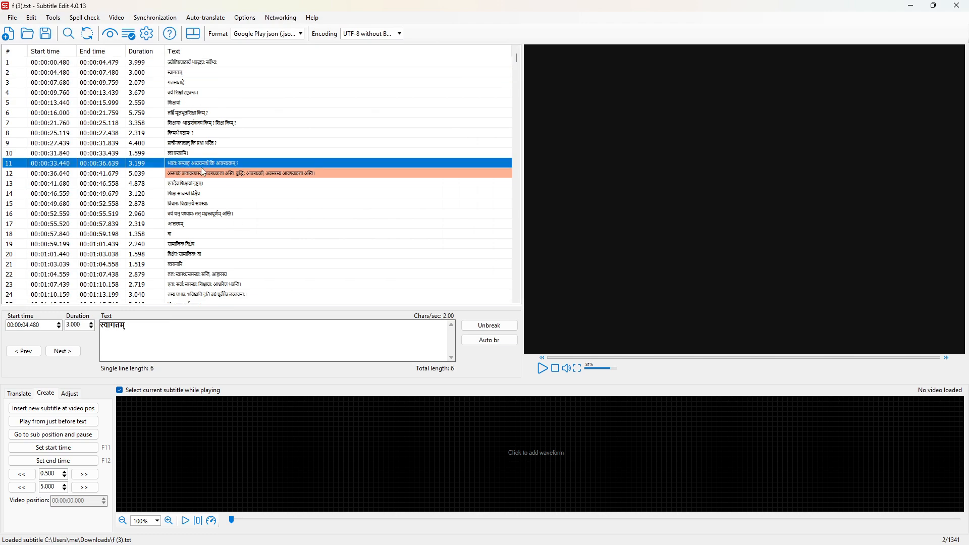
pyautogui.click(201, 64)
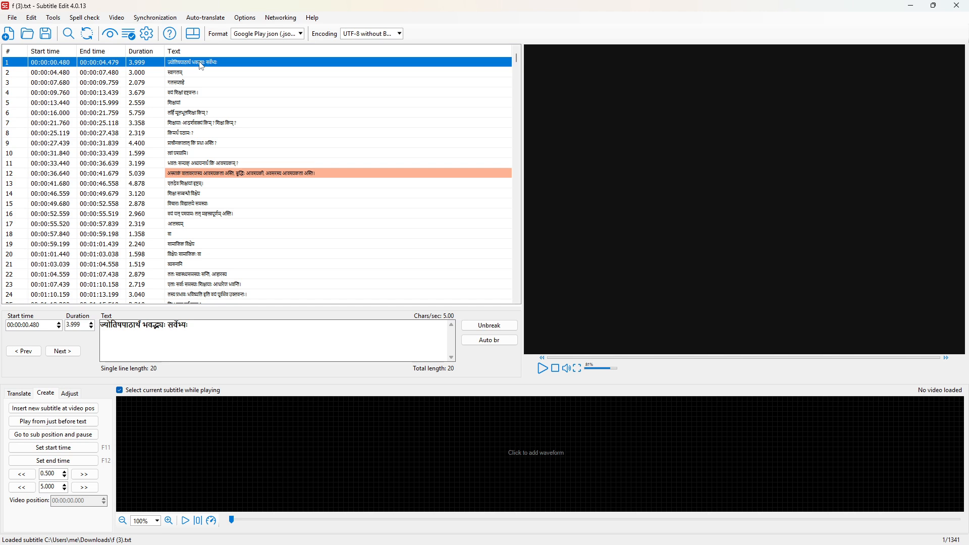
pyautogui.press('Down')
pyautogui.press('Down')
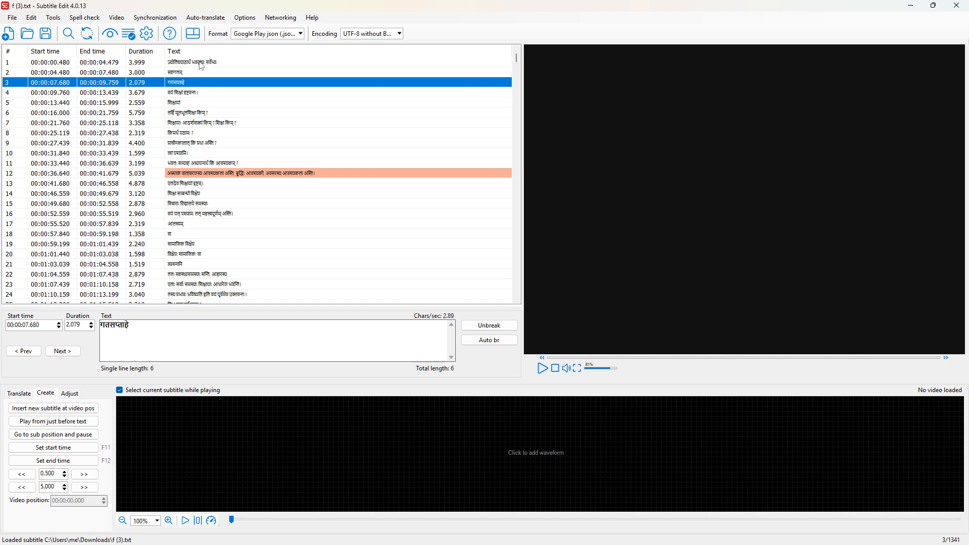
pyautogui.press('Down')
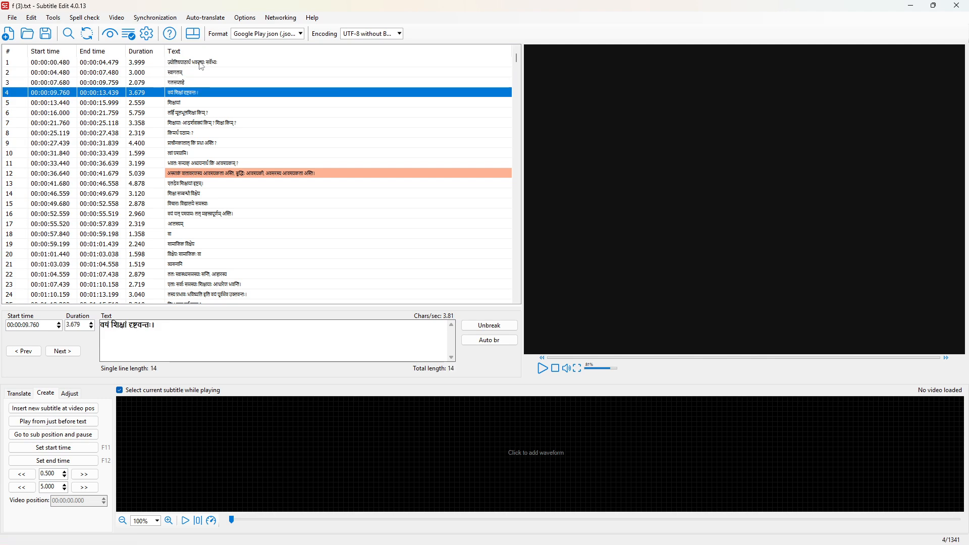
# - Continue reading the Sanskrit subtitle lines from line 5 to 7, and look further down the list
pyautogui.press('Down')
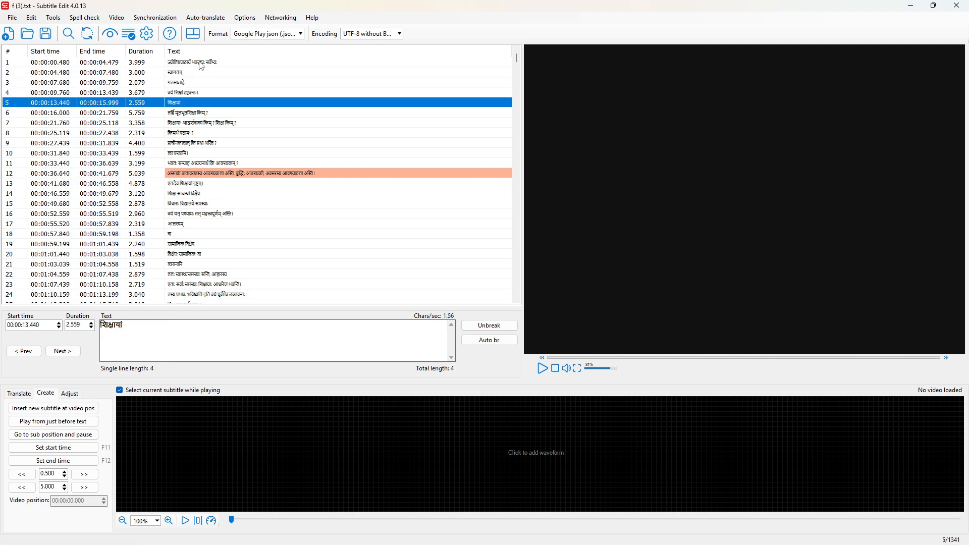
pyautogui.press('Down')
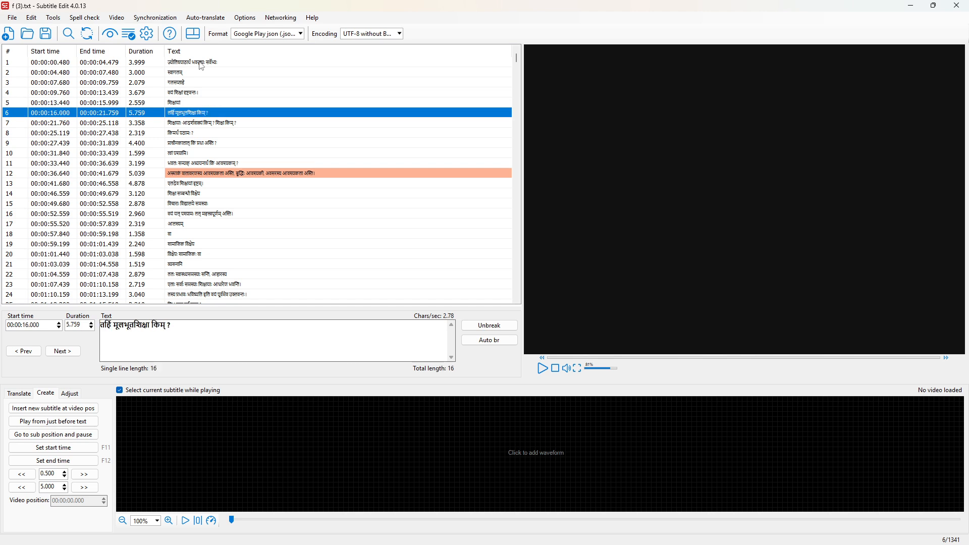
pyautogui.press('Down')
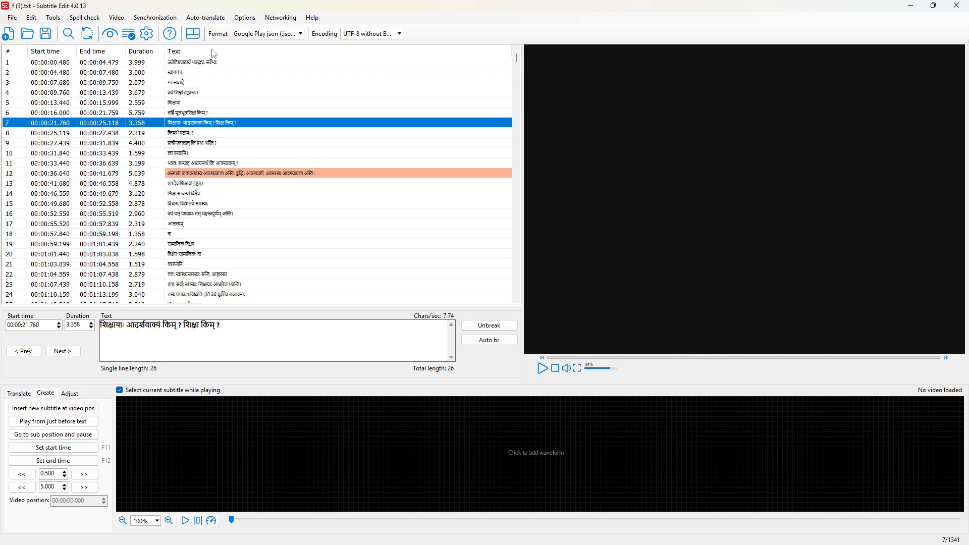
pyautogui.scroll(-11, 263, 235)
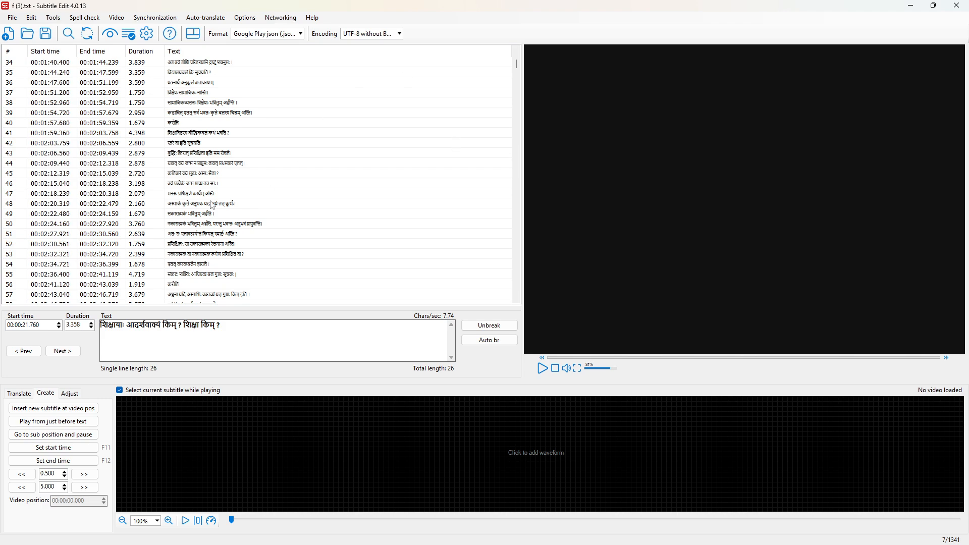
# - Insert the characters ||;|; into the text of subtitle line 44 and remove them again
pyautogui.click(196, 168)
pyautogui.moveTo(238, 325); pyautogui.dragTo(87, 325)
pyautogui.click(144, 327)
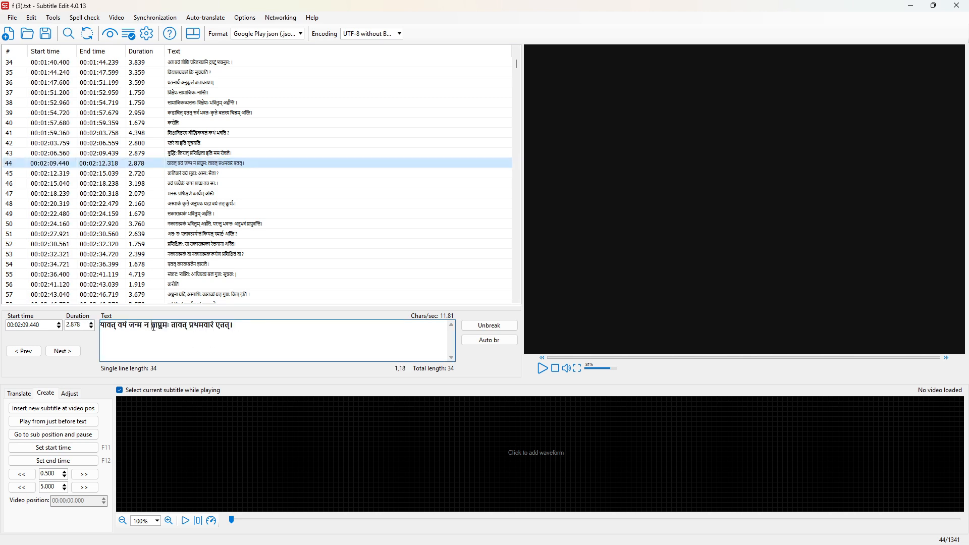
pyautogui.write('||;|;')
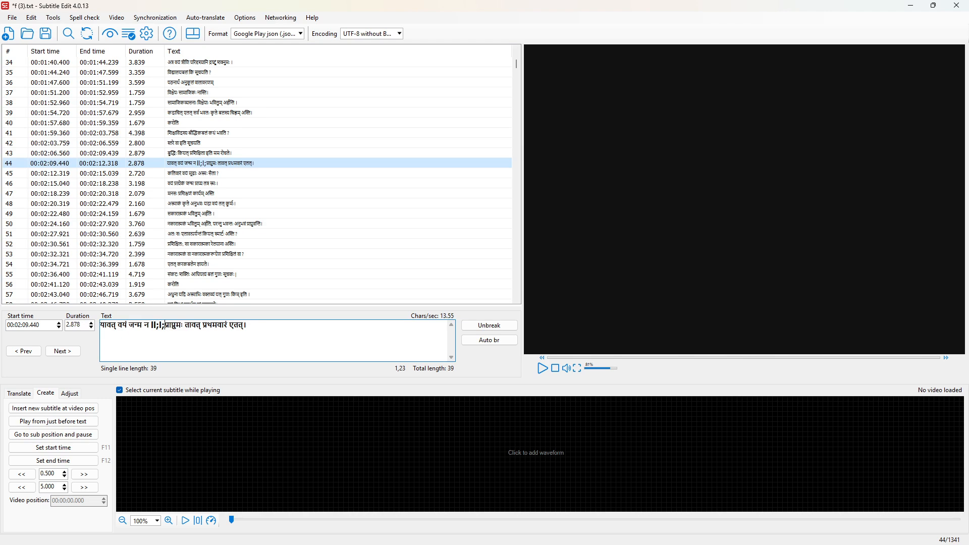
pyautogui.press('BackSpace')
pyautogui.press('BackSpace')
pyautogui.press('BackSpace')
pyautogui.press('BackSpace')
pyautogui.press('BackSpace')
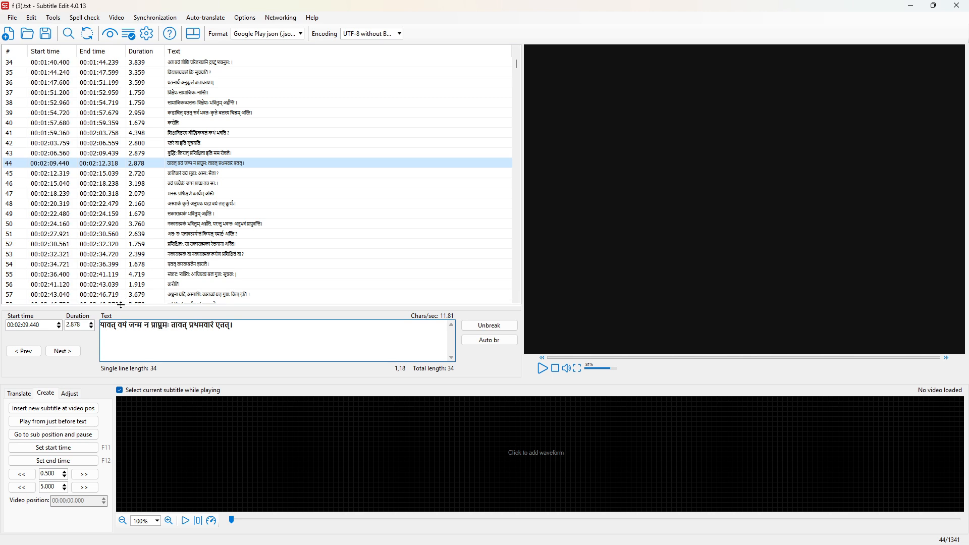
# - Start a plain text export of the Sanskrit subtitles, preview it without text formatting, and set it to merge all lines
pyautogui.click(14, 18)
pyautogui.moveTo(62, 238)
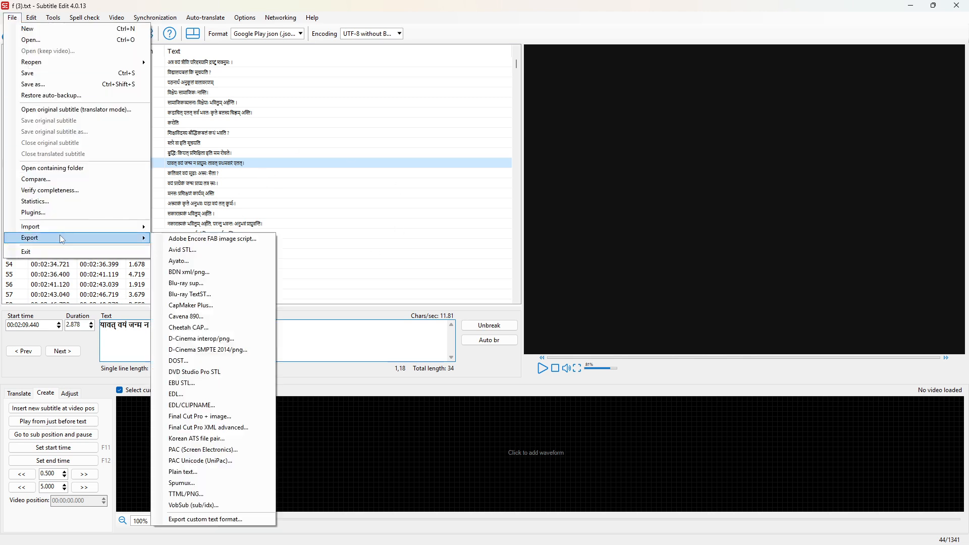
pyautogui.click(184, 472)
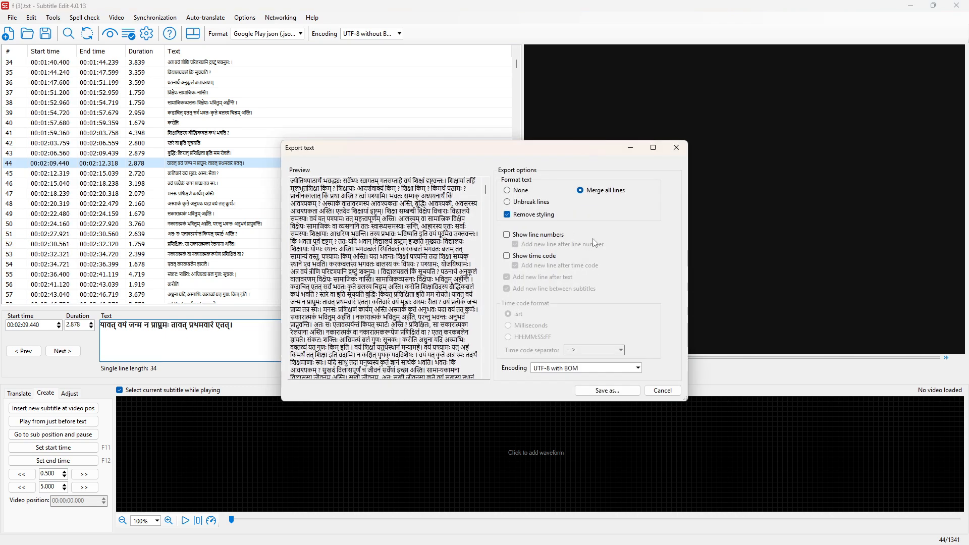
pyautogui.click(522, 193)
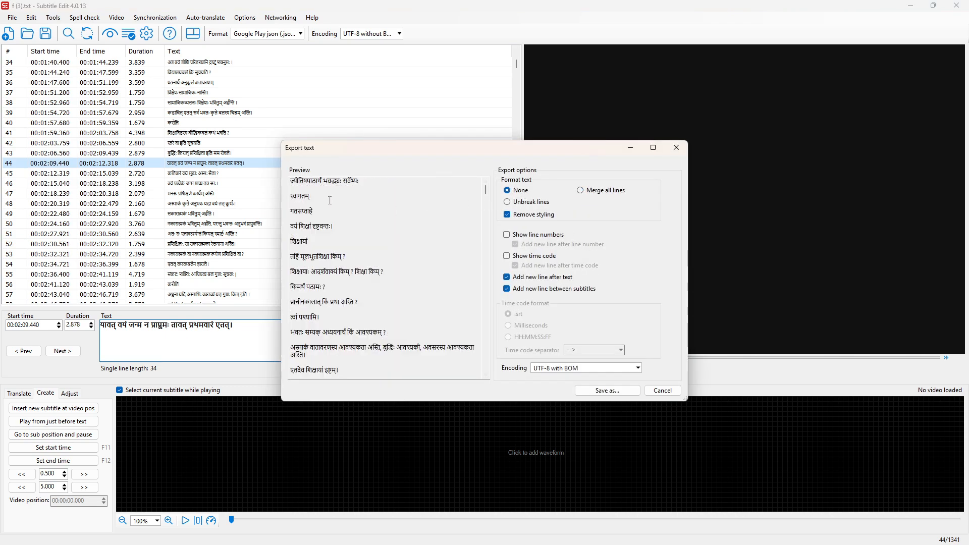
pyautogui.click(581, 191)
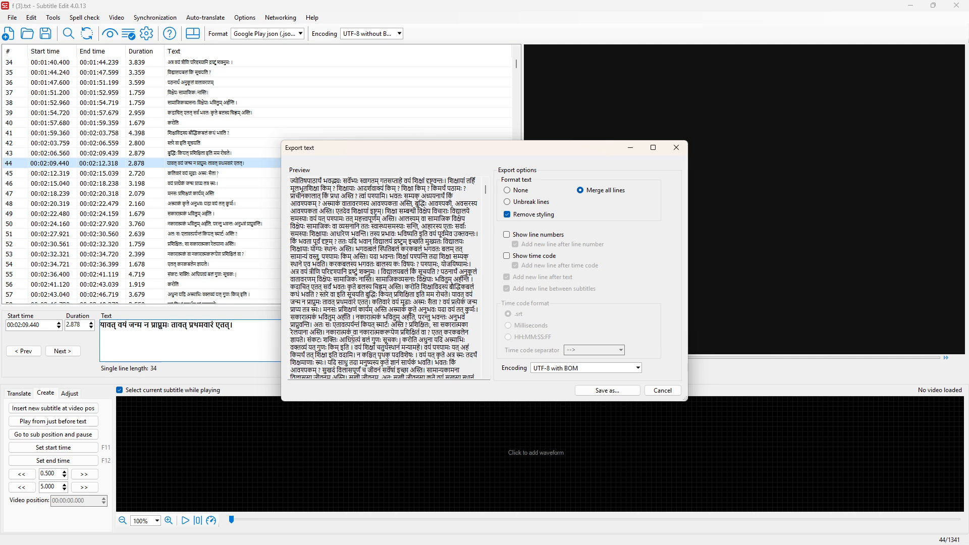
# - Save the exported plain text in Downloads under the file name sanskrit notws
pyautogui.click(607, 392)
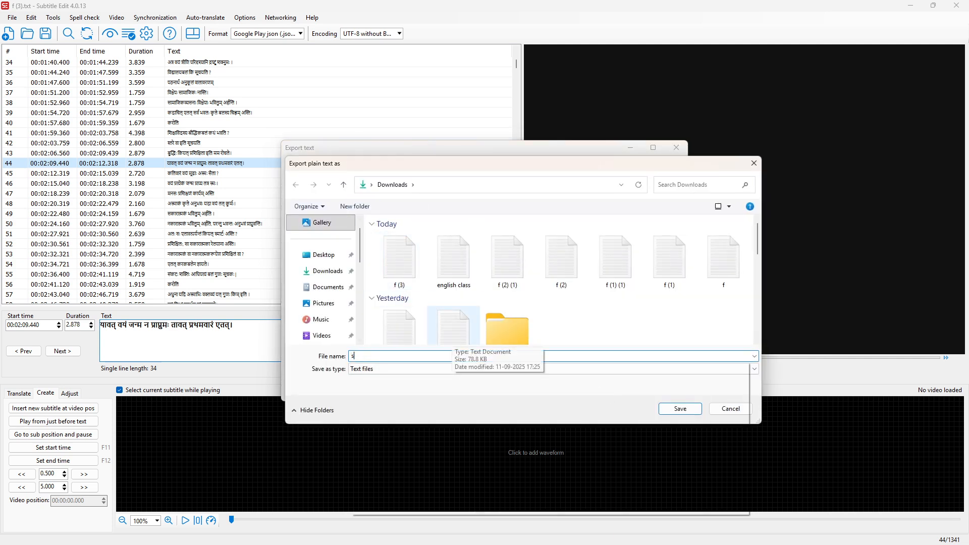
pyautogui.write('sab')
pyautogui.press('BackSpace')
pyautogui.write('nskrit no')
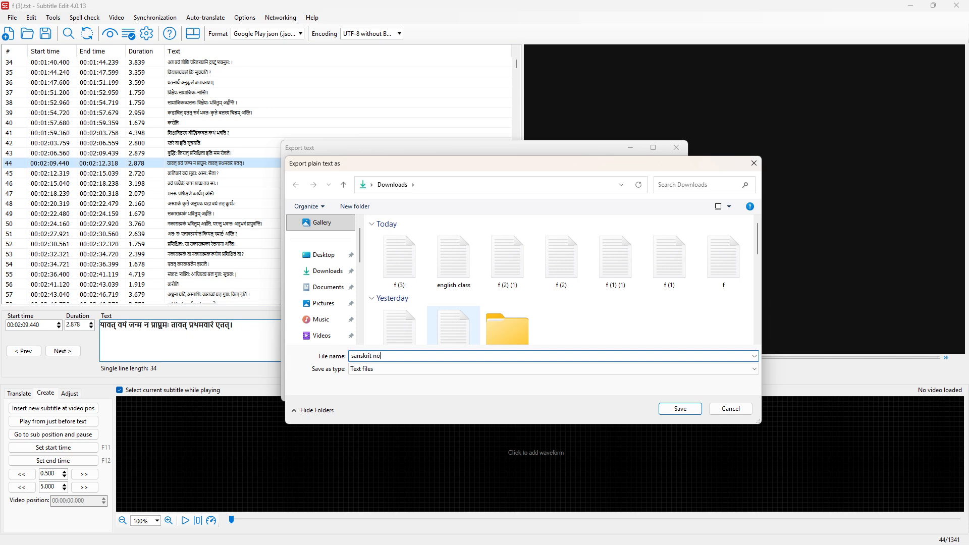
pyautogui.write('tw')
pyautogui.press('Return')
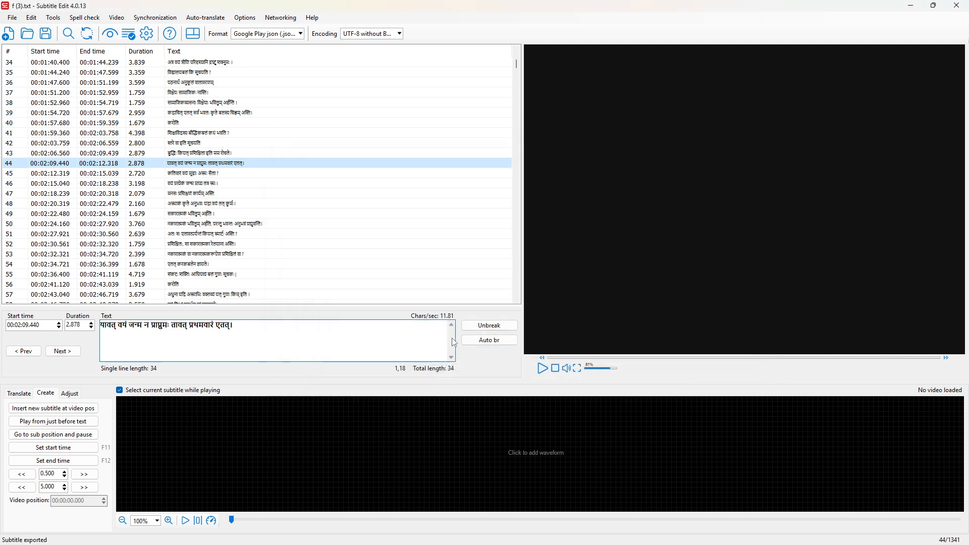
# - Open the English subtitle file f (2) from the Downloads folder
pyautogui.click(28, 33)
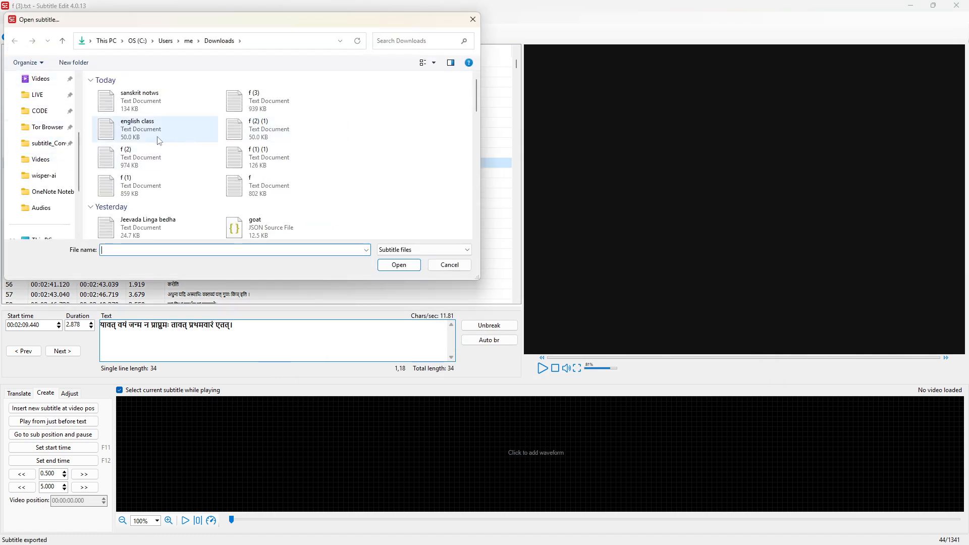
pyautogui.click(136, 157)
pyautogui.click(399, 266)
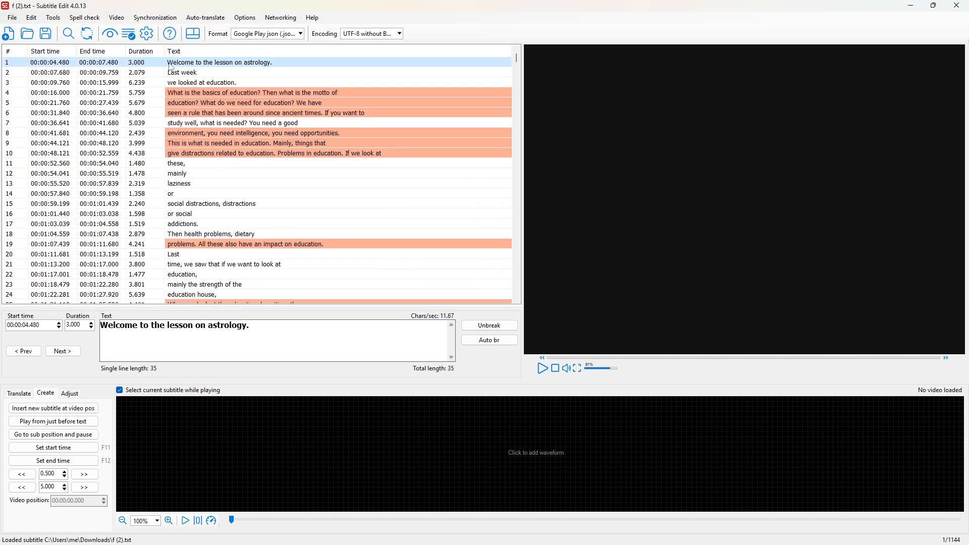
# - Open the subtitle file f (1) from Downloads and check the text of lines 9, 15 and 7
pyautogui.click(27, 33)
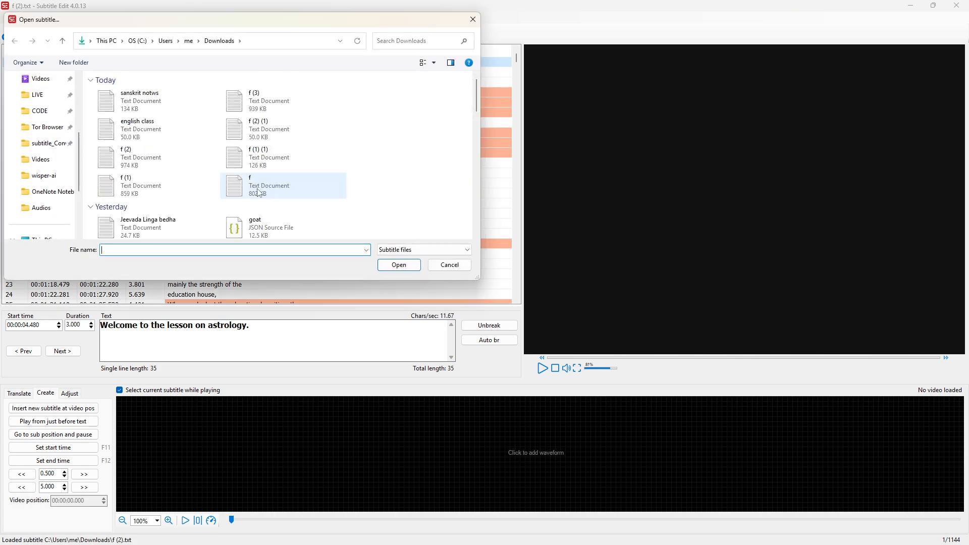
pyautogui.click(169, 187)
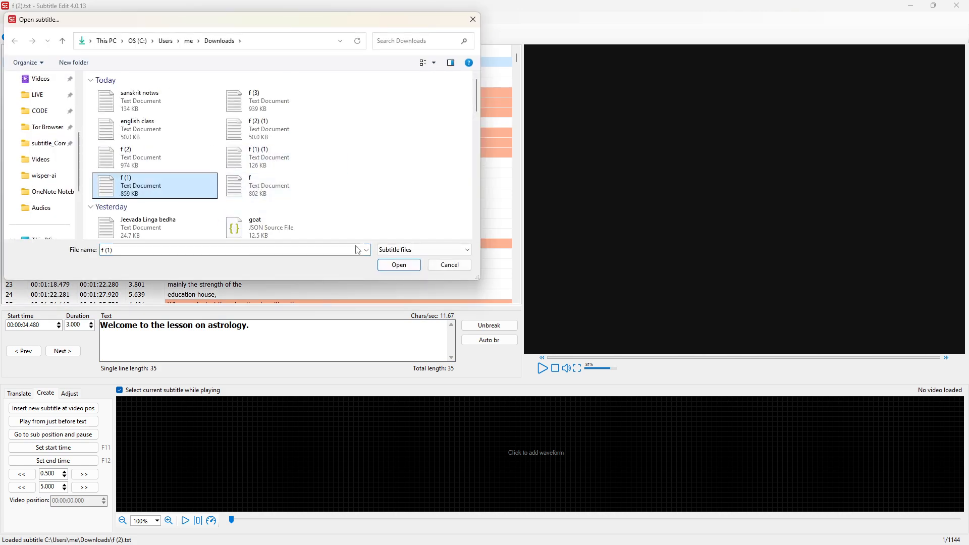
pyautogui.click(400, 266)
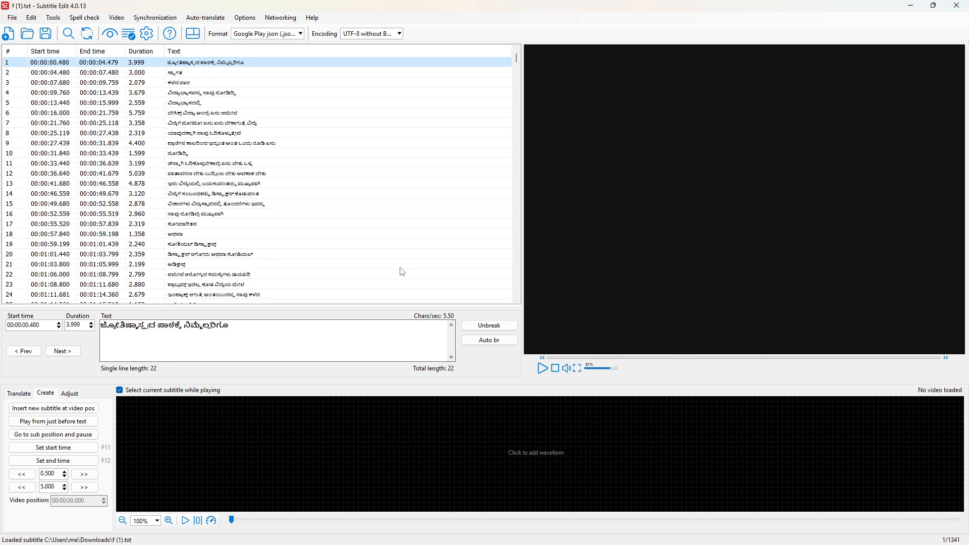
pyautogui.click(215, 146)
pyautogui.click(221, 204)
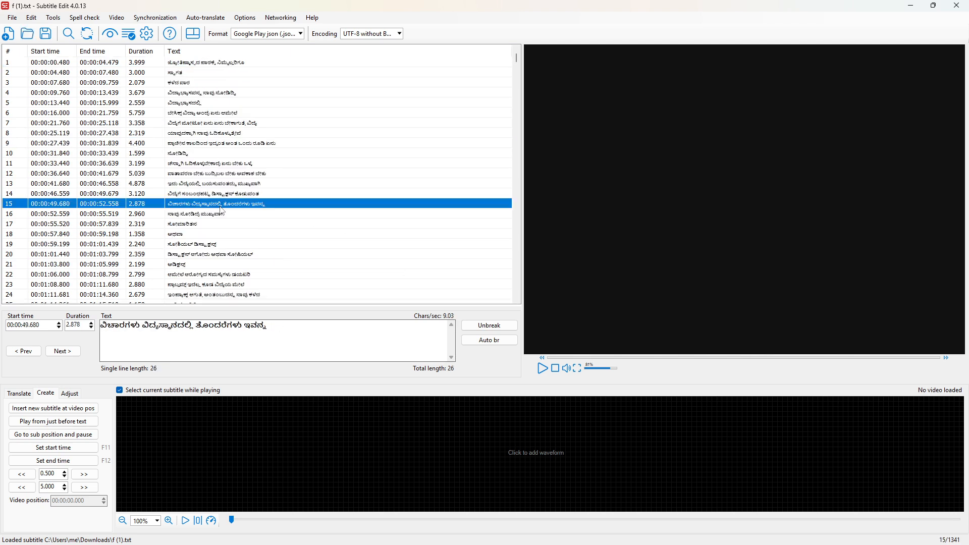
pyautogui.click(224, 126)
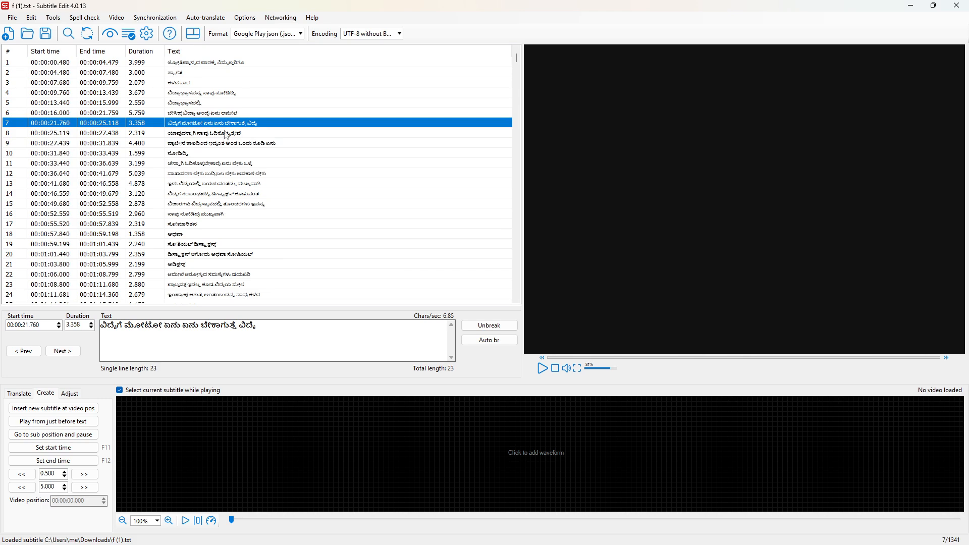
# - Open the automatic translation of the subtitles and look through the available target and source languages
pyautogui.click(205, 20)
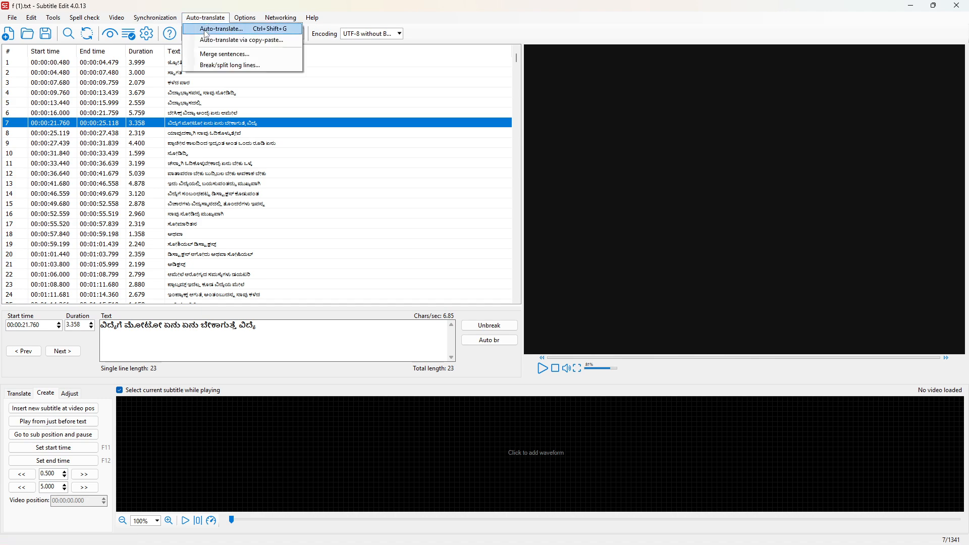
pyautogui.click(206, 30)
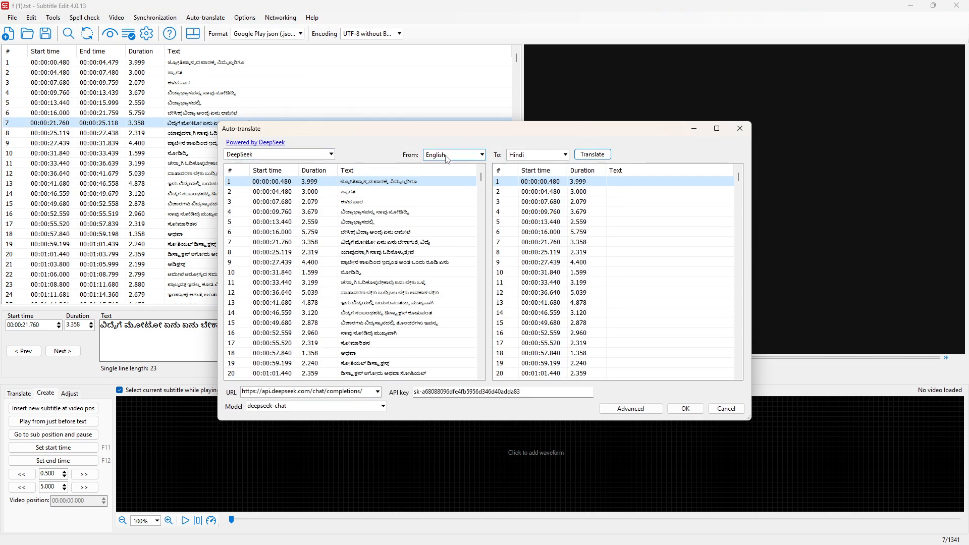
pyautogui.click(534, 157)
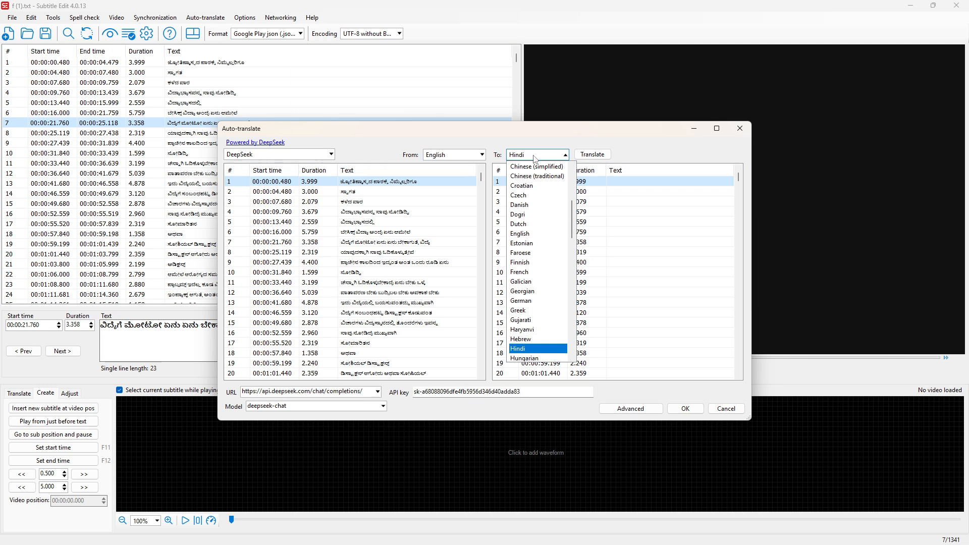
pyautogui.click(449, 155)
pyautogui.click(445, 157)
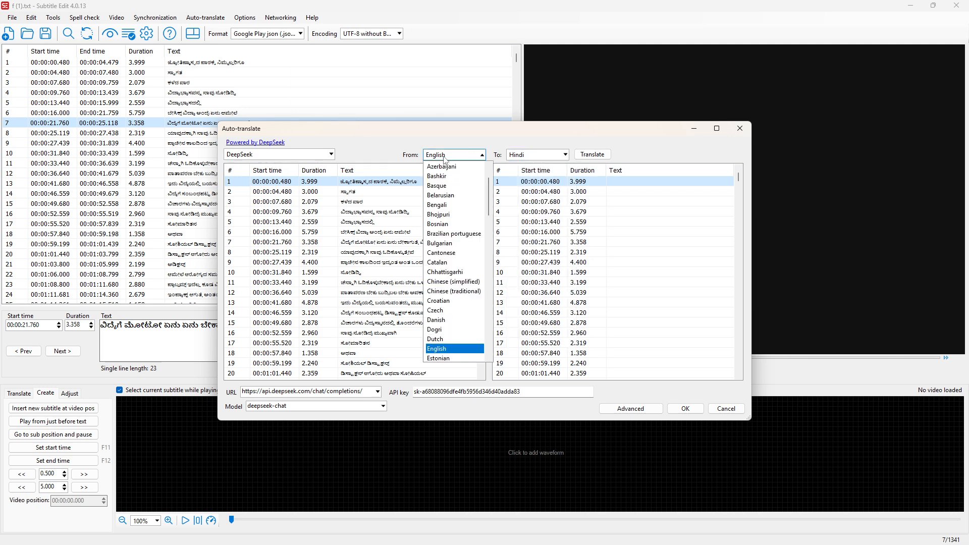
pyautogui.click(357, 262)
pyautogui.click(358, 262)
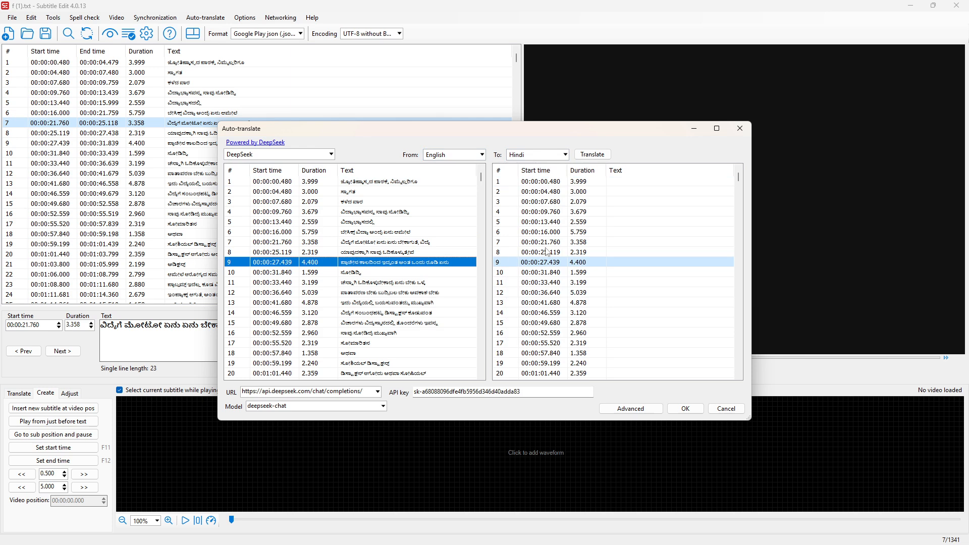
# - Switch the translation service to Google Translate V1 API, look through the source languages, and cancel the automatic translation
pyautogui.click(331, 154)
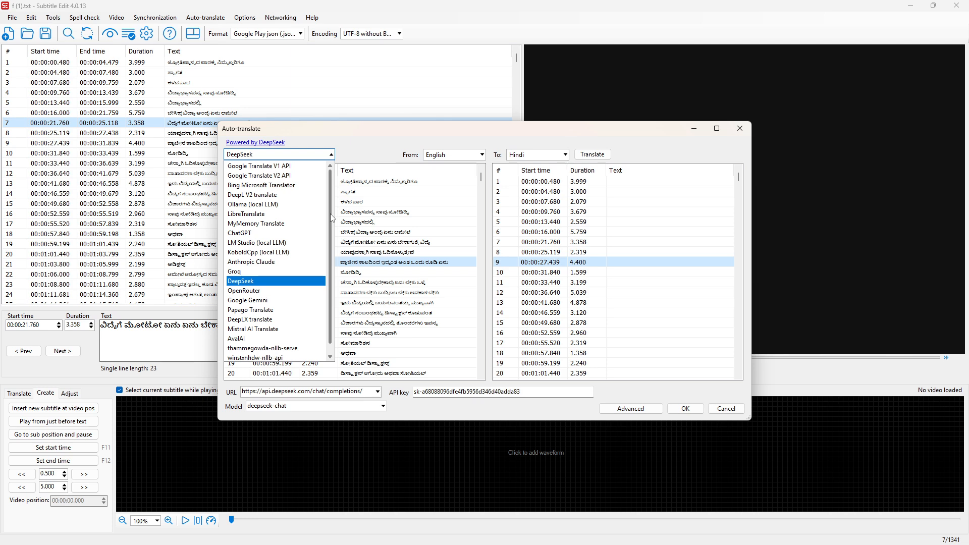
pyautogui.click(278, 167)
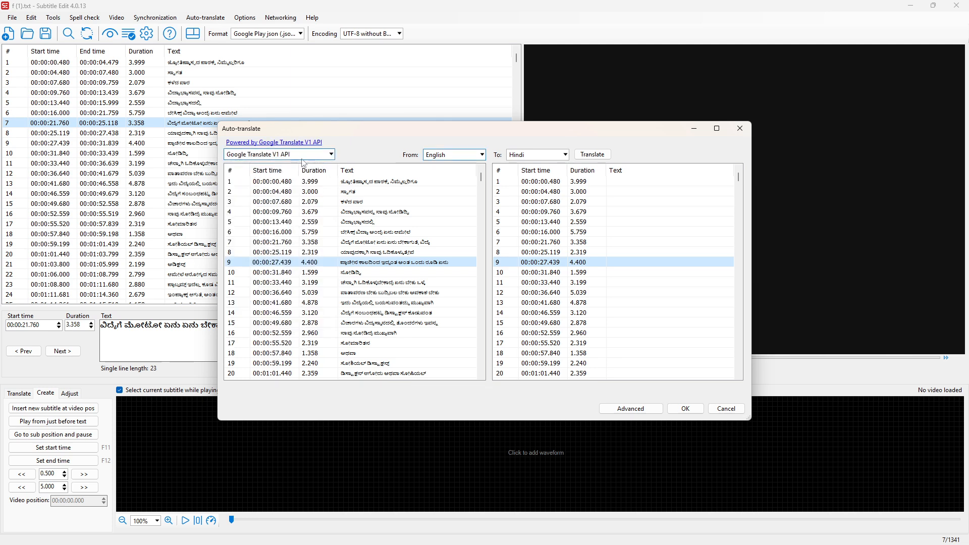
pyautogui.click(357, 202)
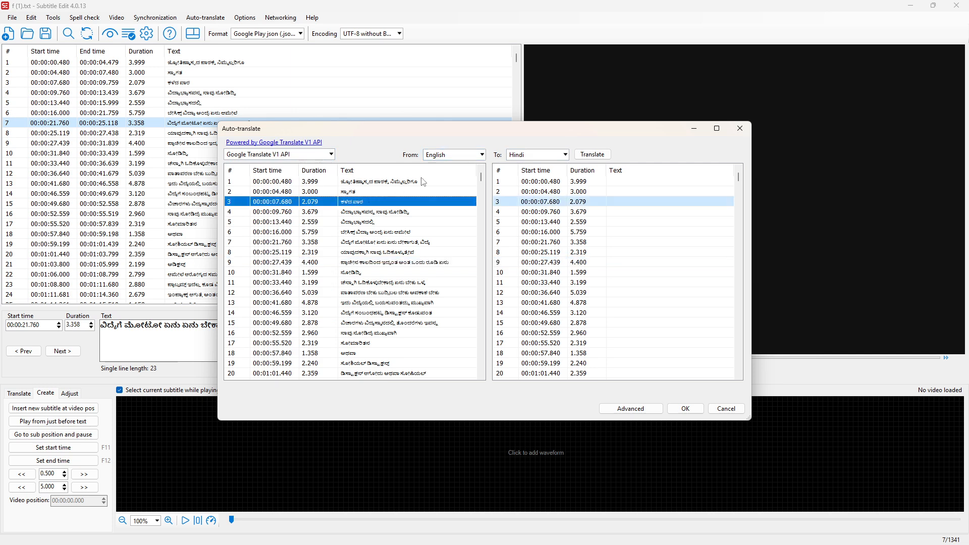
pyautogui.click(452, 160)
pyautogui.scroll(-5, 461, 262)
pyautogui.click(589, 284)
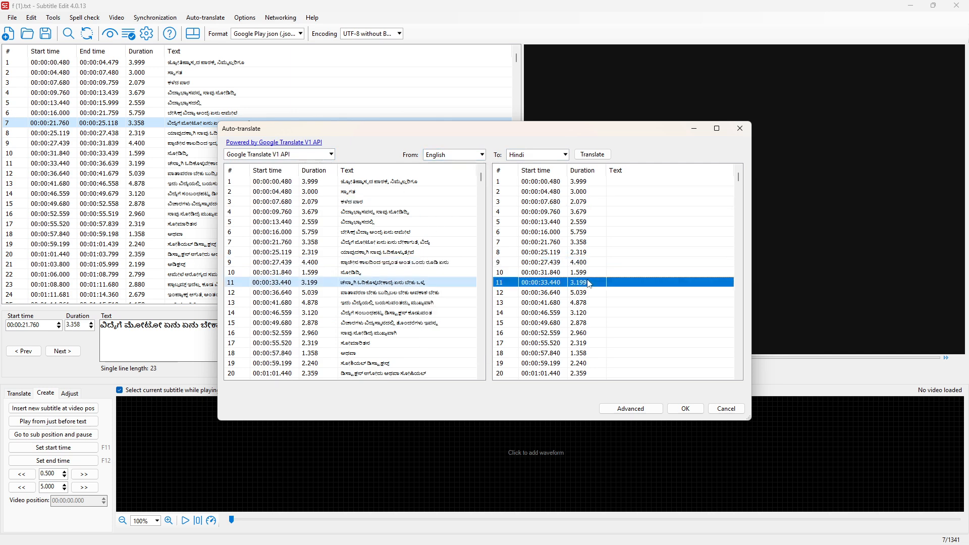
pyautogui.click(726, 408)
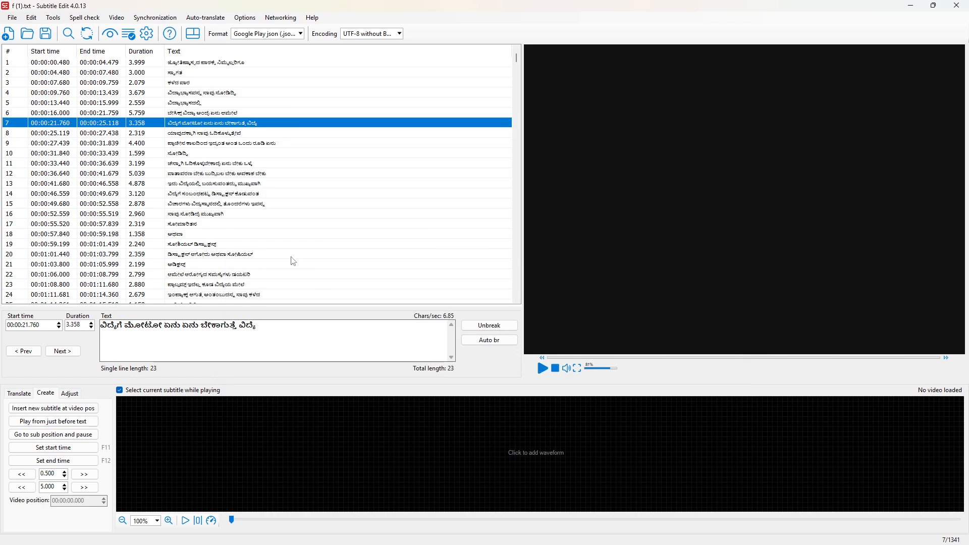
# - Close Subtitle Edit after checking the text of subtitle line 12, and switch to the YouTube video page in the browser
pyautogui.click(182, 174)
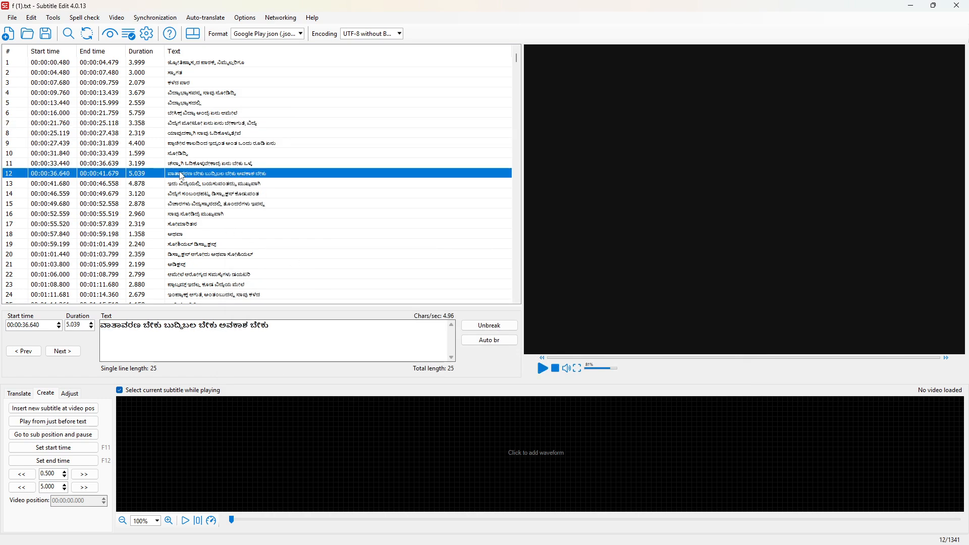
pyautogui.moveTo(276, 328); pyautogui.dragTo(76, 313)
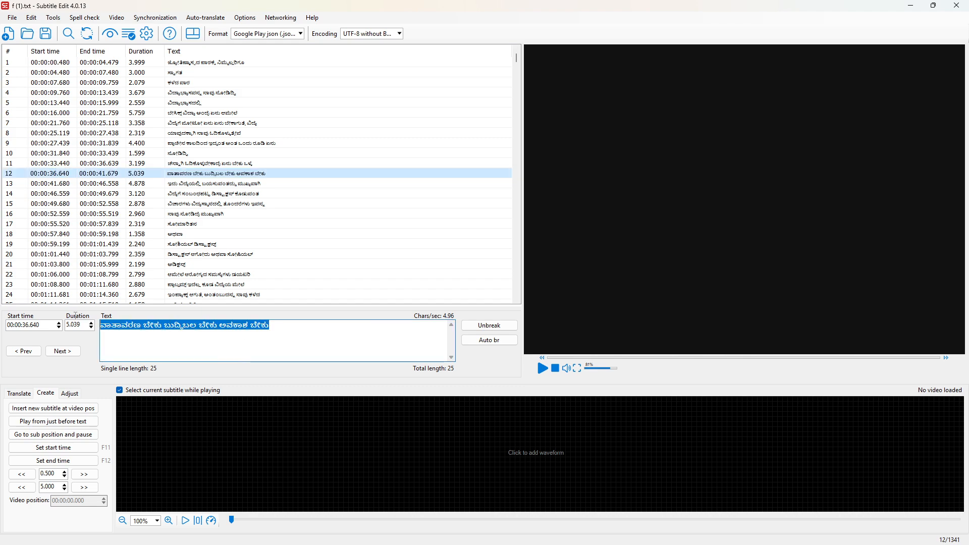
pyautogui.click(956, 5)
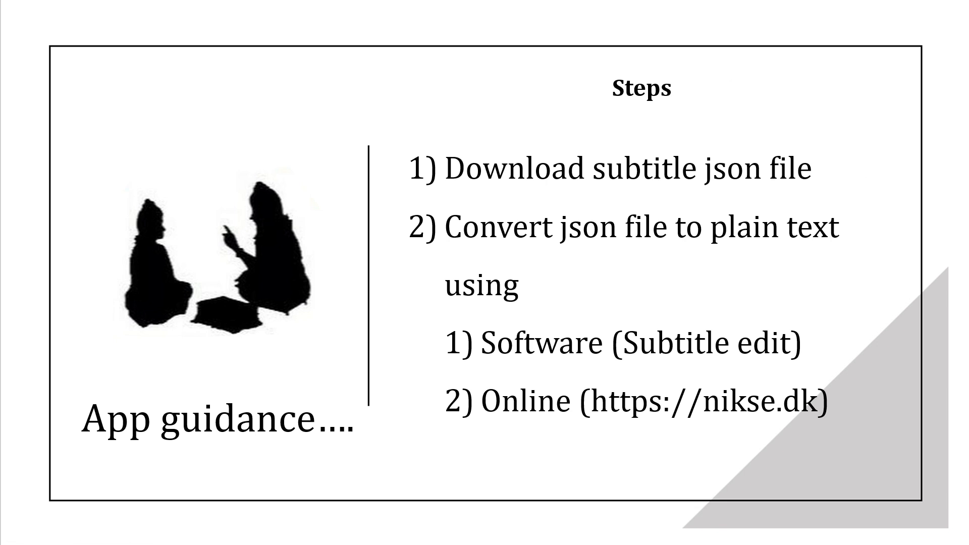
pyautogui.hotkey('alt', 'Tab')
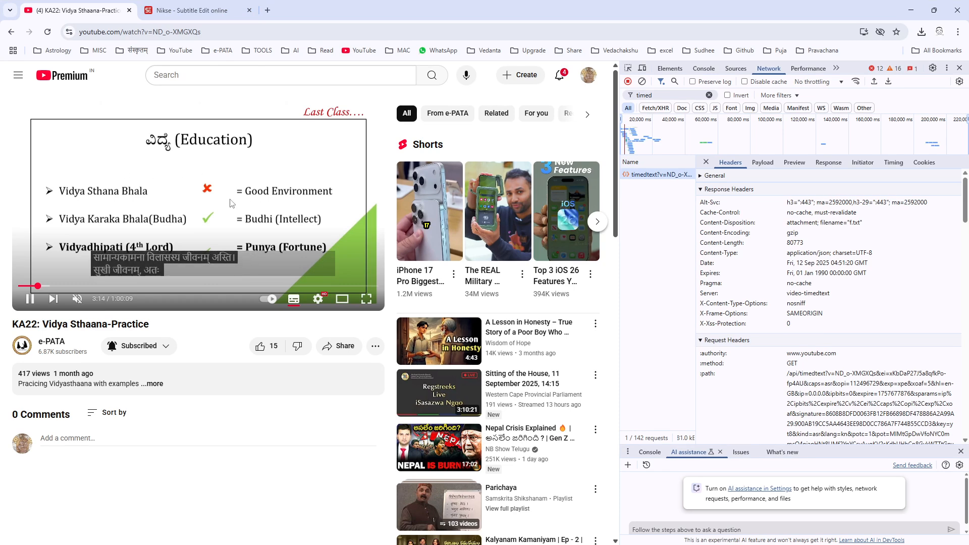
# - Switch the video's subtitles from the Sanskrit auto-translation to Kannada (auto-generated)
pyautogui.click(318, 299)
pyautogui.click(330, 207)
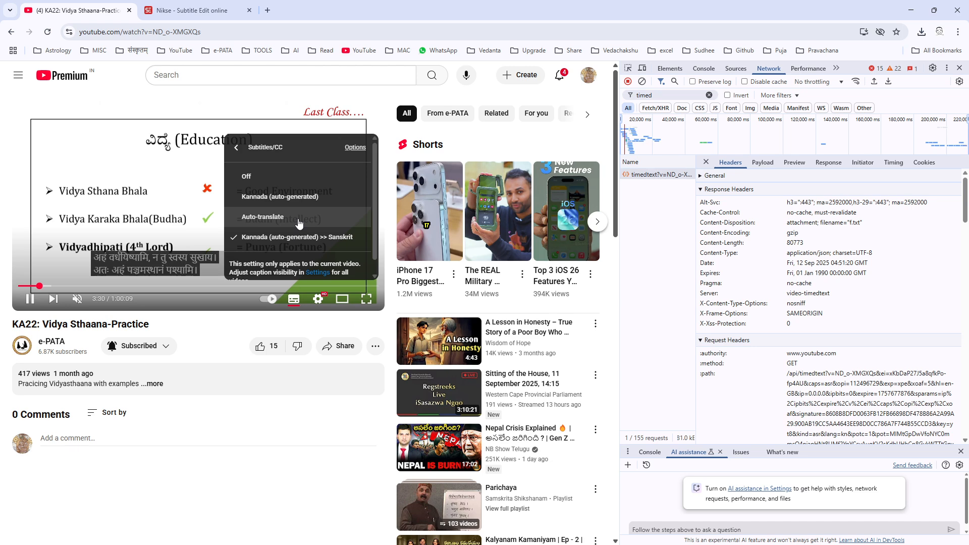
pyautogui.click(282, 197)
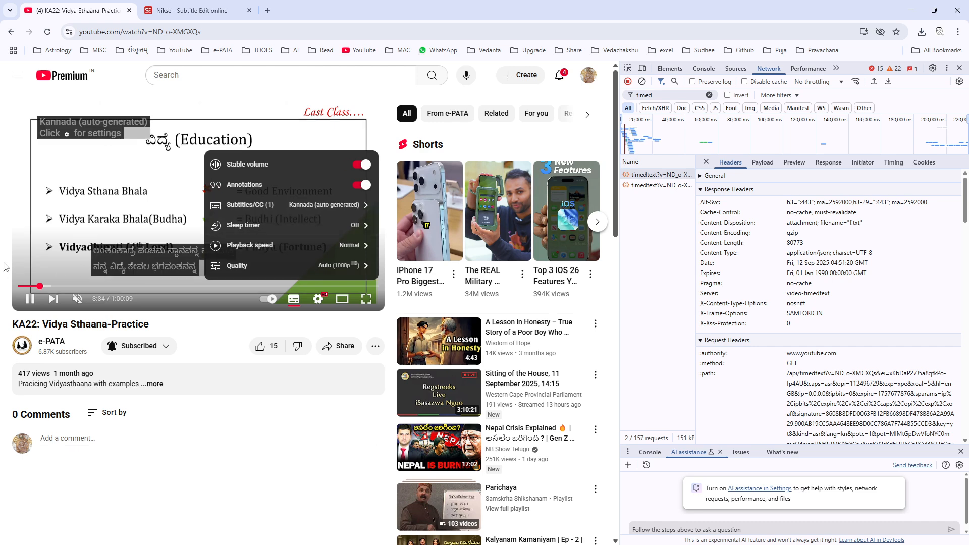
# - Close the browser's developer tools and reopen them beside the video page
pyautogui.click(958, 32)
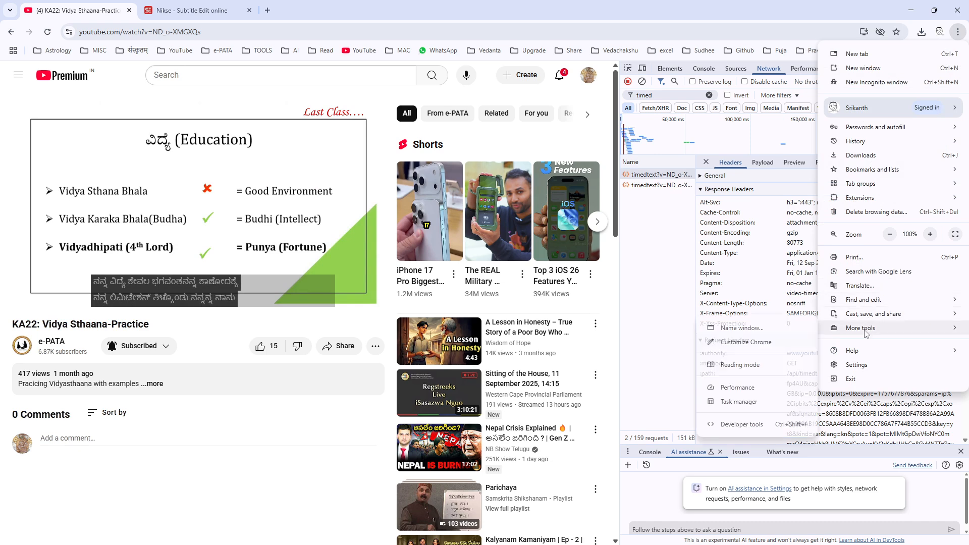
pyautogui.moveTo(861, 329)
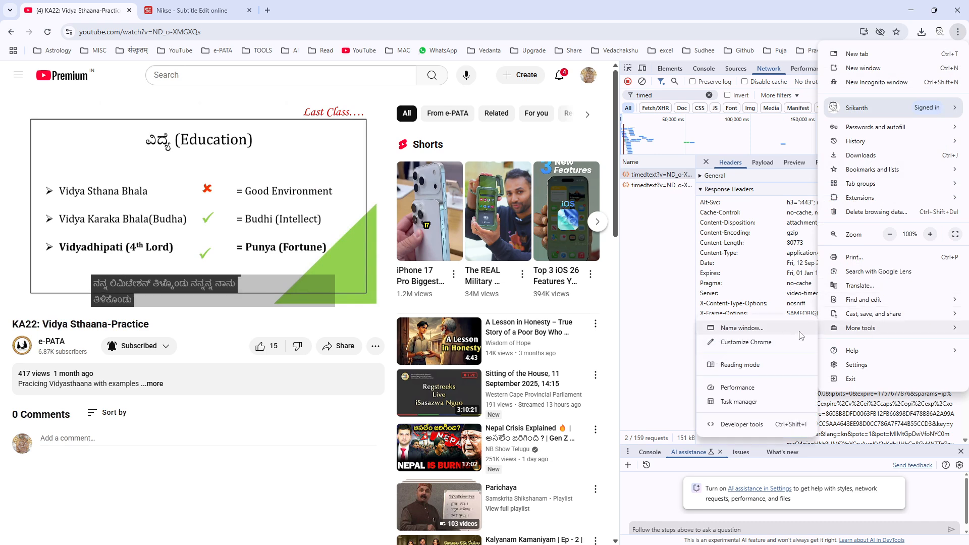
pyautogui.click(730, 424)
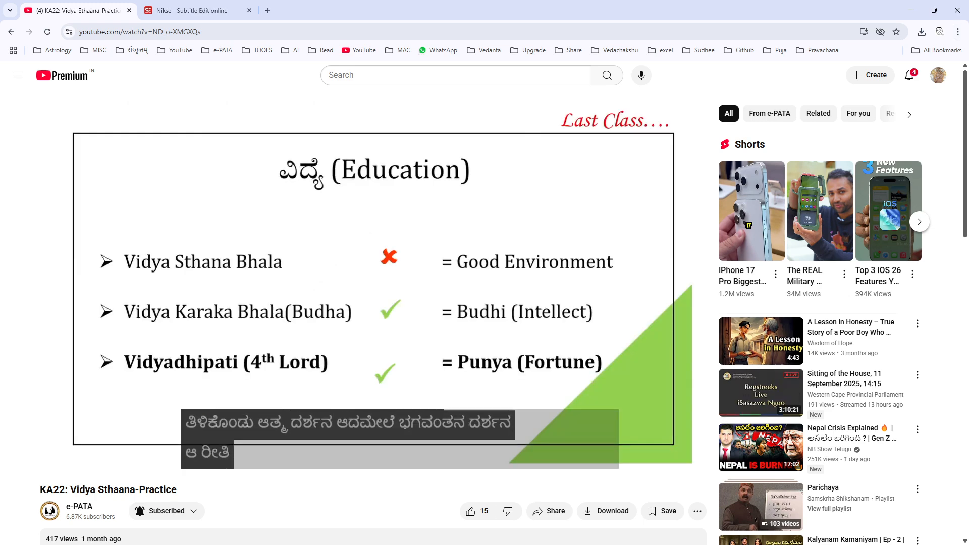
pyautogui.hotkey('ctrl', 'shift', 'i')
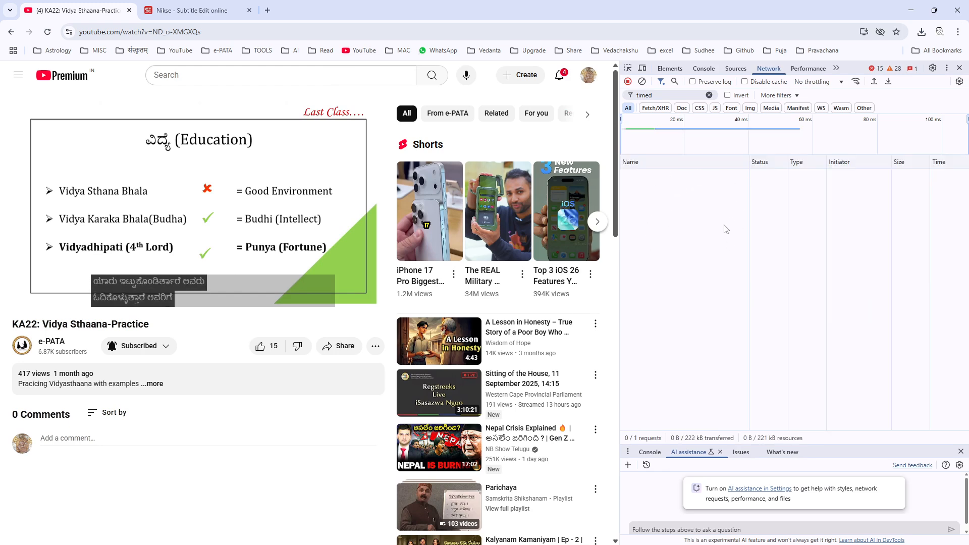
# - Reload the video page twice to capture its subtitle request, and select the filter text "timed" in the network log
pyautogui.click(108, 34)
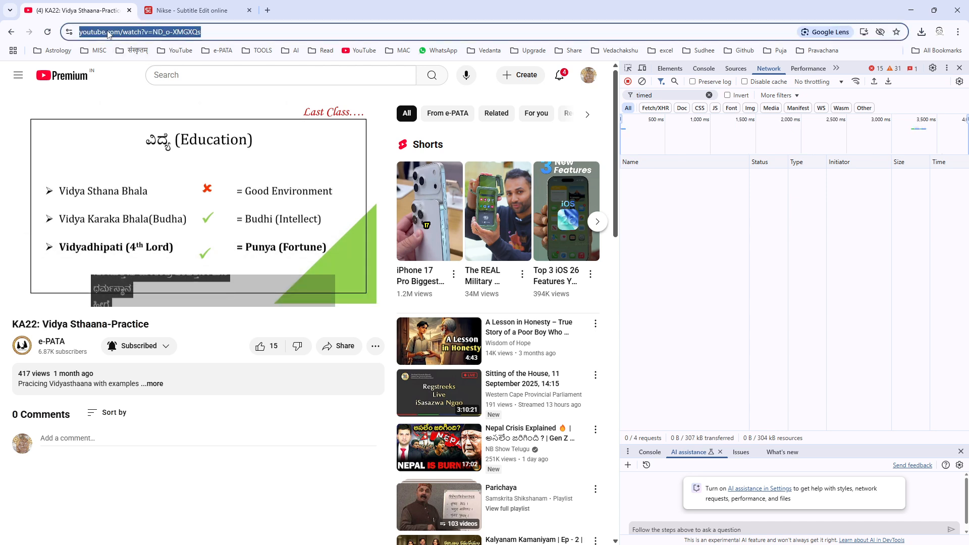
pyautogui.press('Return')
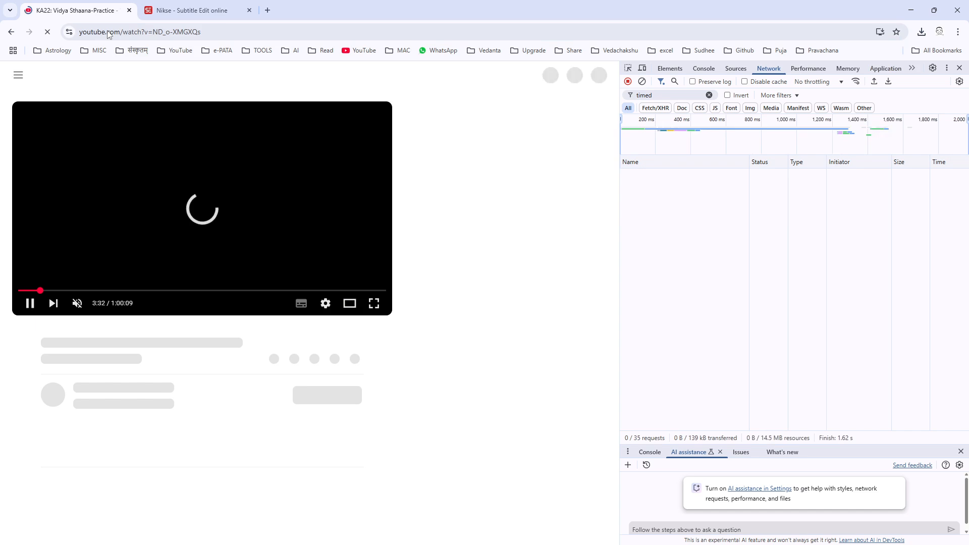
pyautogui.rightClick(61, 75)
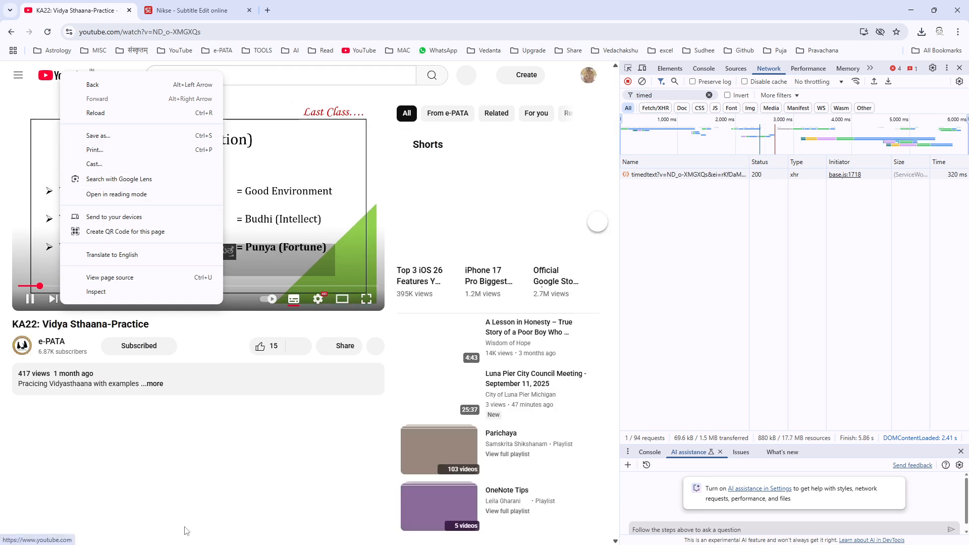
pyautogui.rightClick(188, 508)
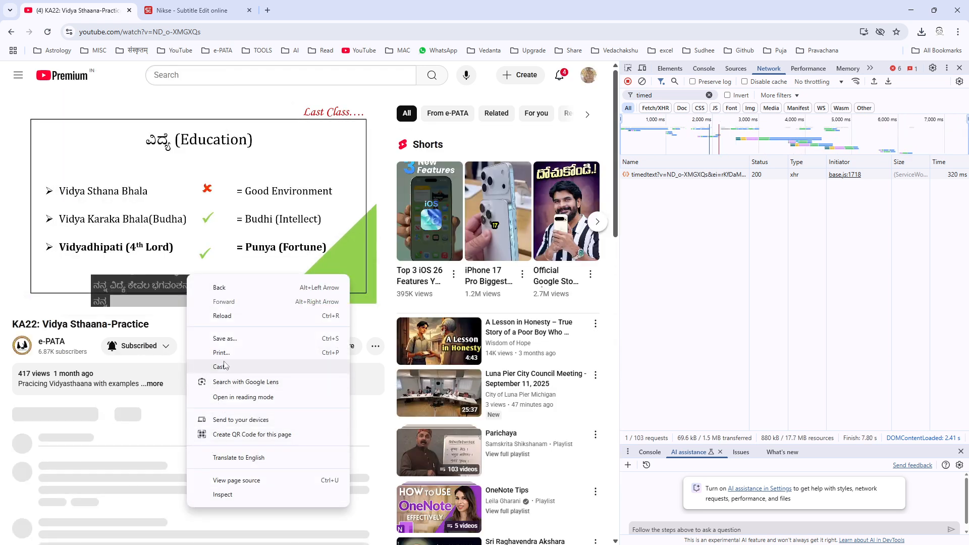
pyautogui.click(319, 316)
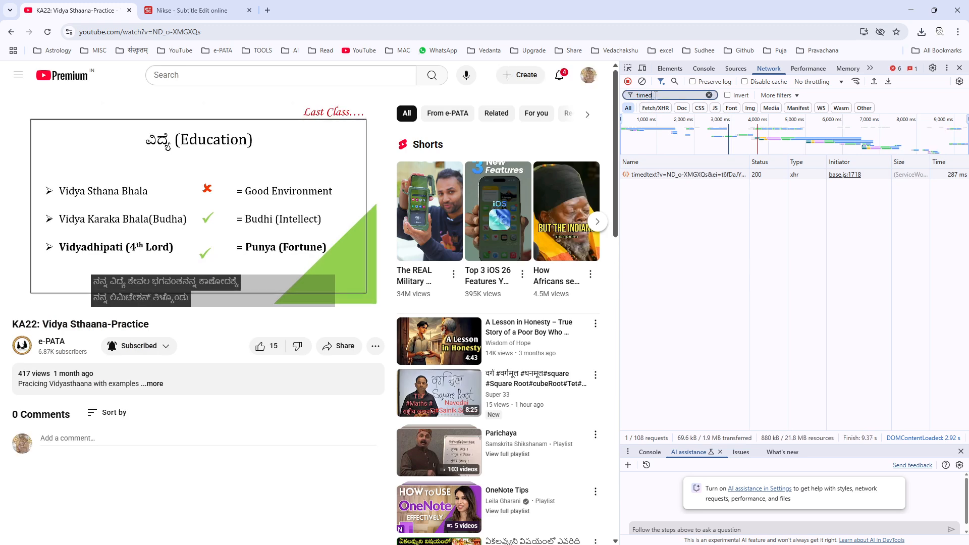
pyautogui.doubleClick(655, 95)
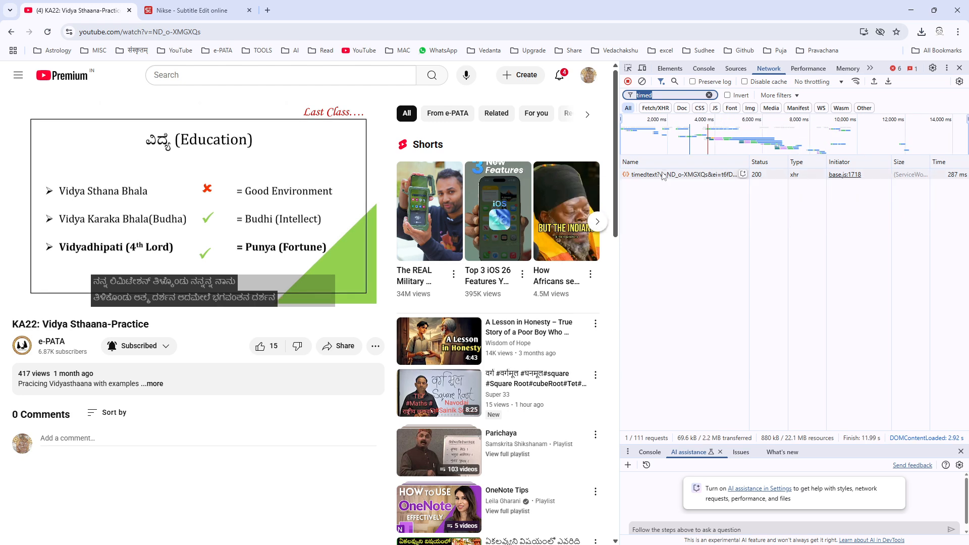
# - Open deepseek.com in a new browser tab, switch the site to English, and start the DeepSeek chat
pyautogui.click(266, 12)
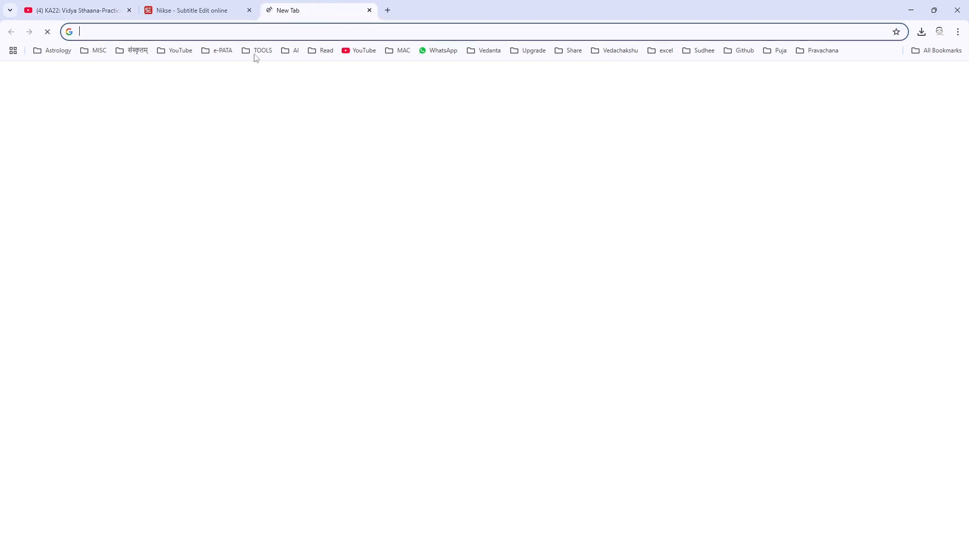
pyautogui.write('deep')
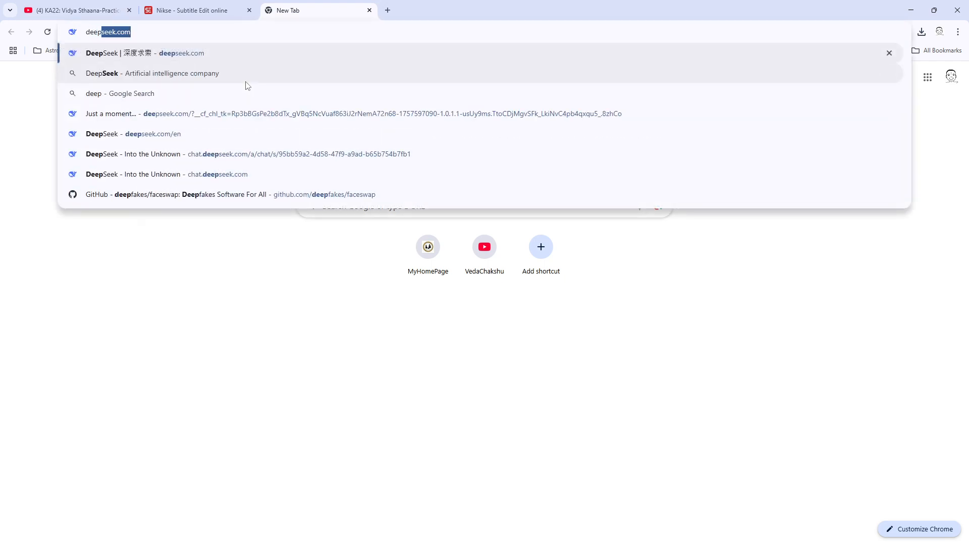
pyautogui.press('Return')
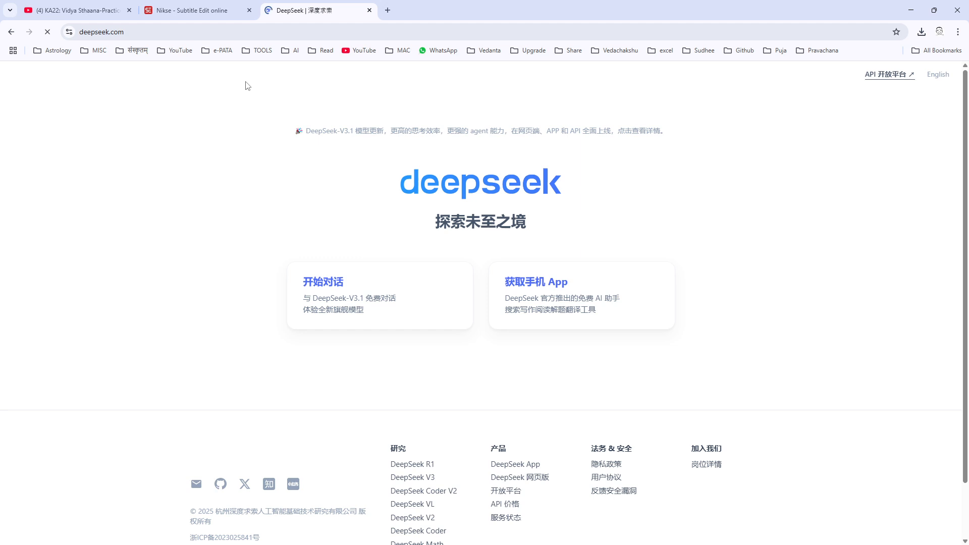
pyautogui.click(190, 33)
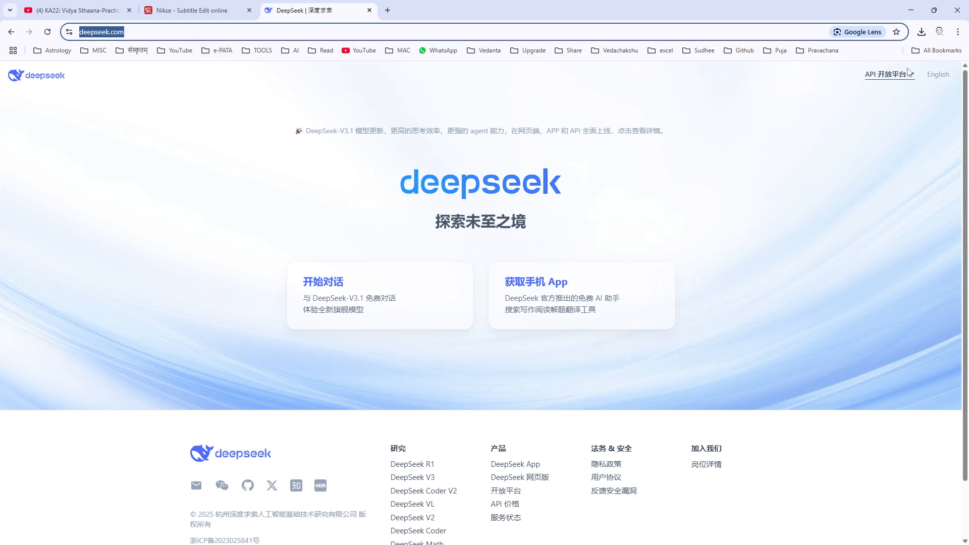
pyautogui.click(940, 76)
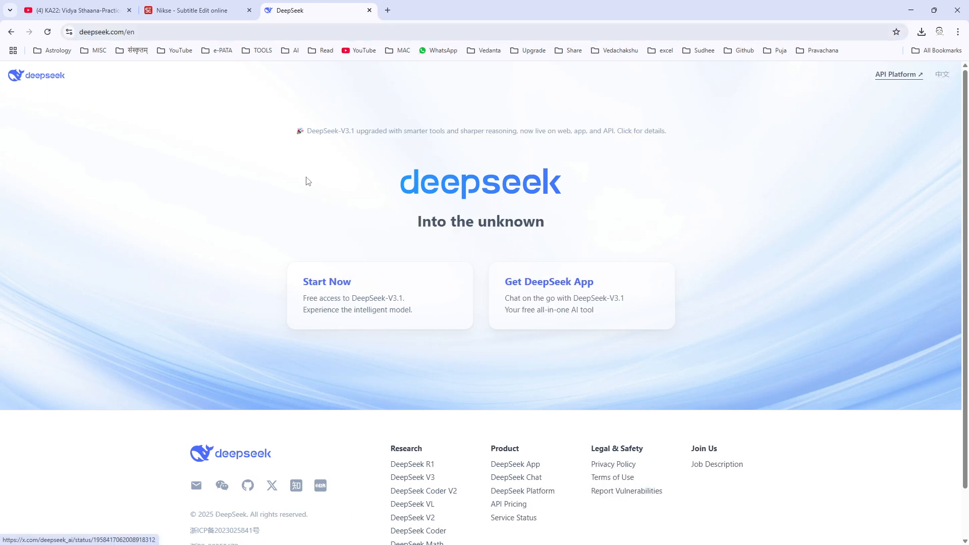
pyautogui.click(319, 283)
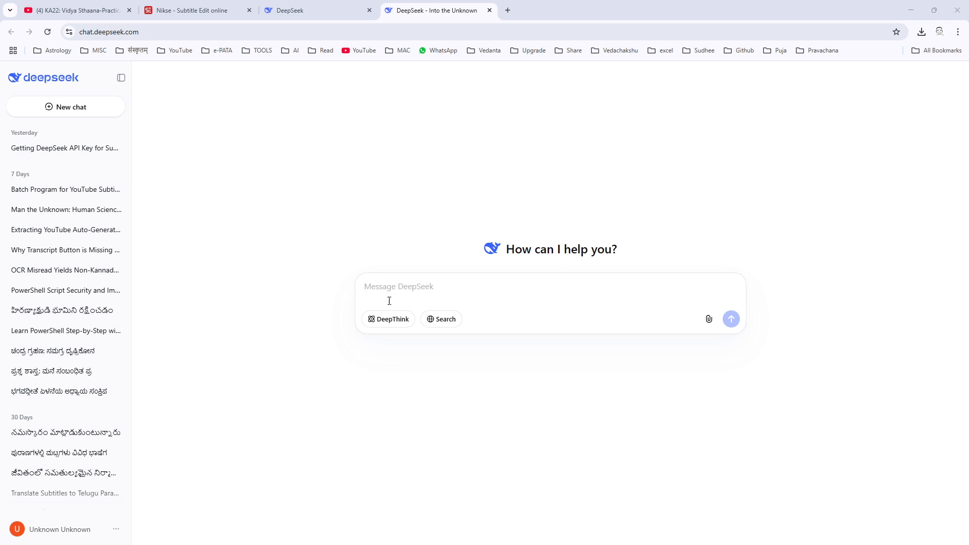
# - Attach f (1) (1) from Downloads, send "please summarise in kannada from the above text file", and look over the reply
pyautogui.click(709, 319)
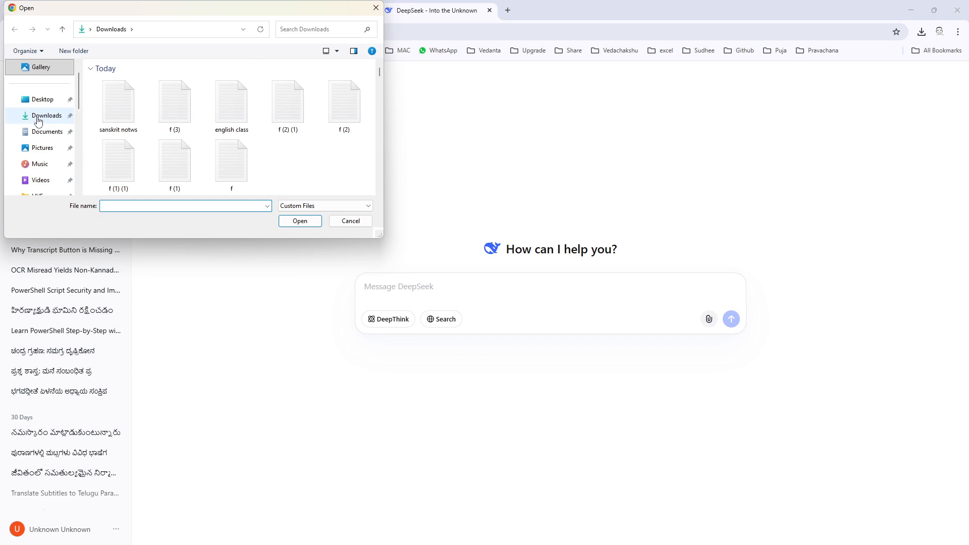
pyautogui.click(124, 171)
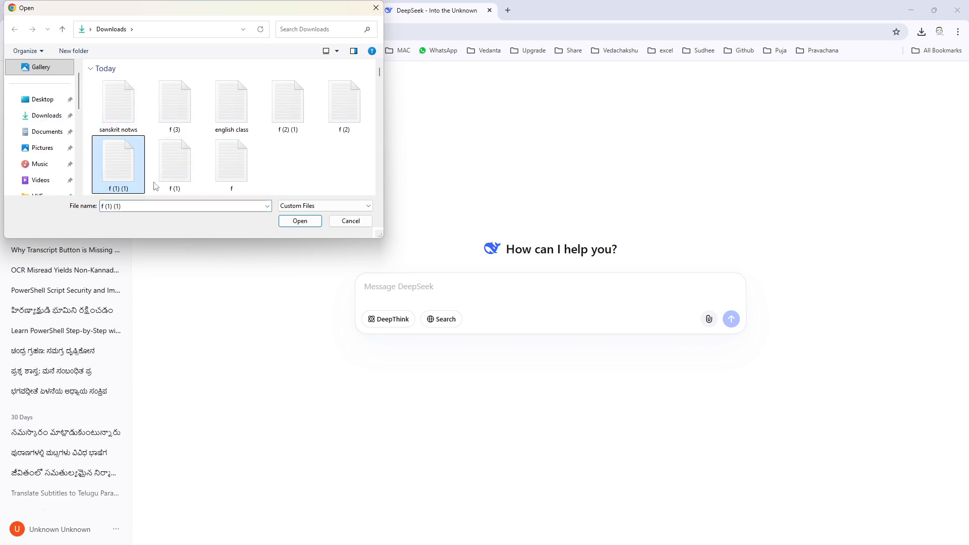
pyautogui.click(313, 222)
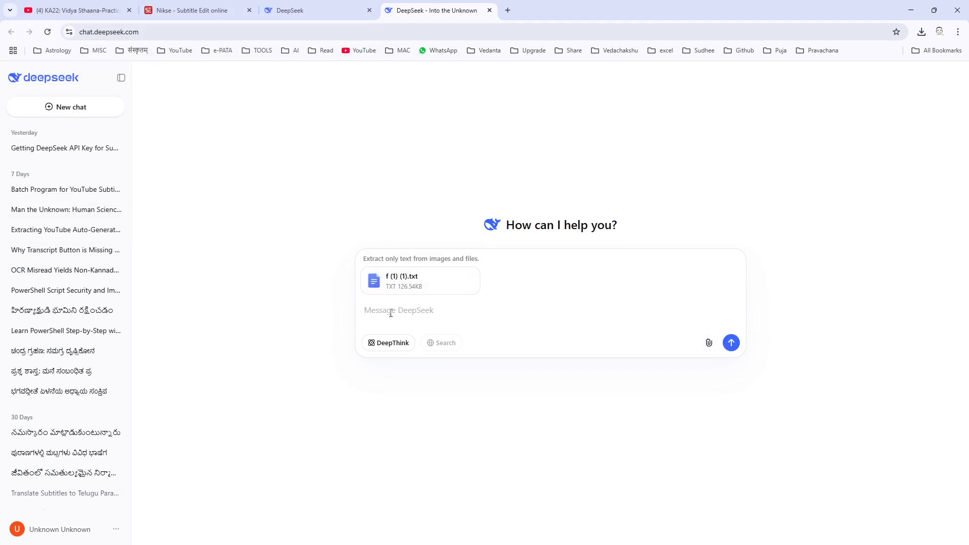
pyautogui.write('p')
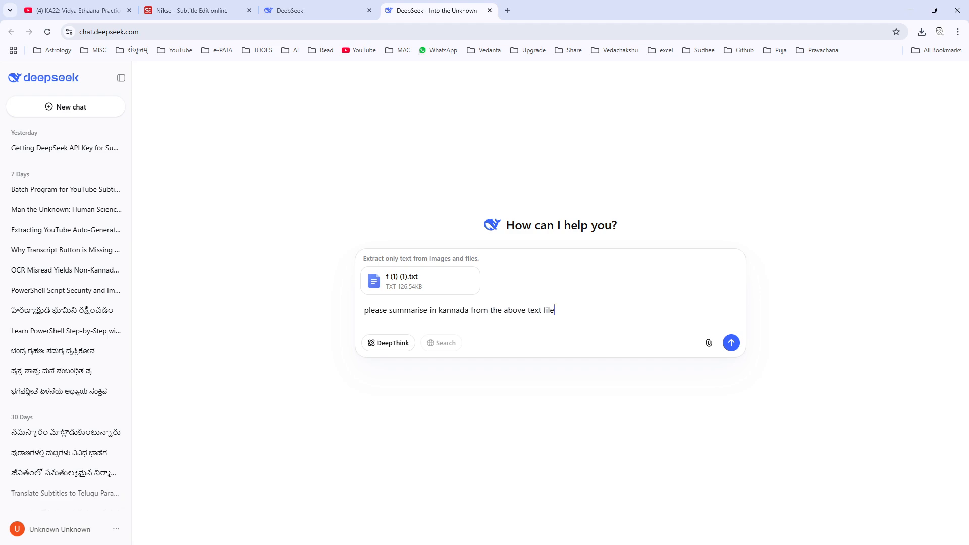
pyautogui.press('Return')
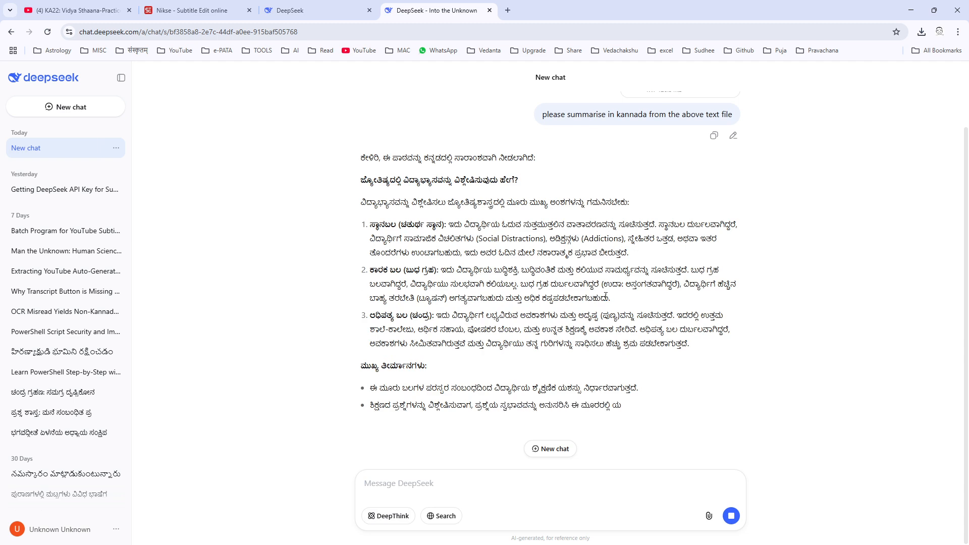
pyautogui.moveTo(361, 126); pyautogui.dragTo(415, 388)
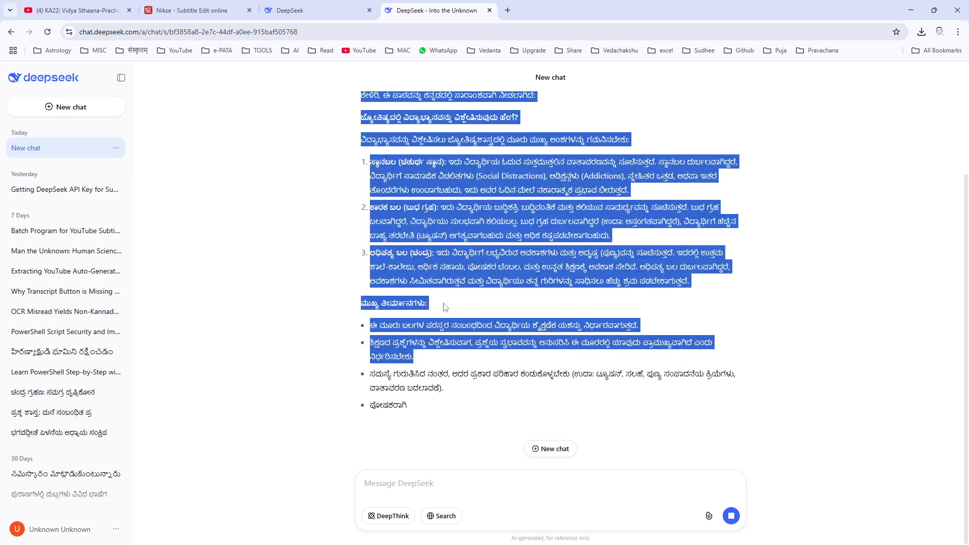
pyautogui.click(443, 304)
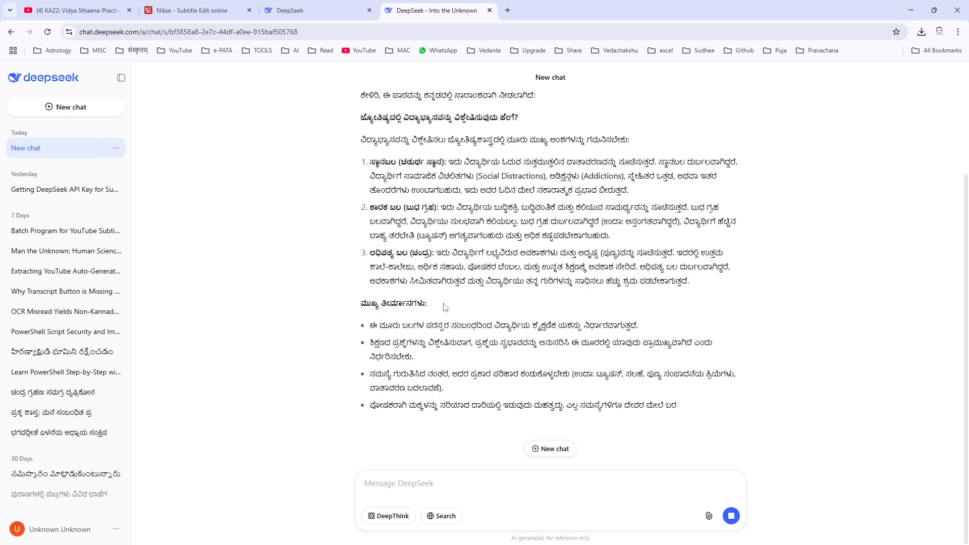